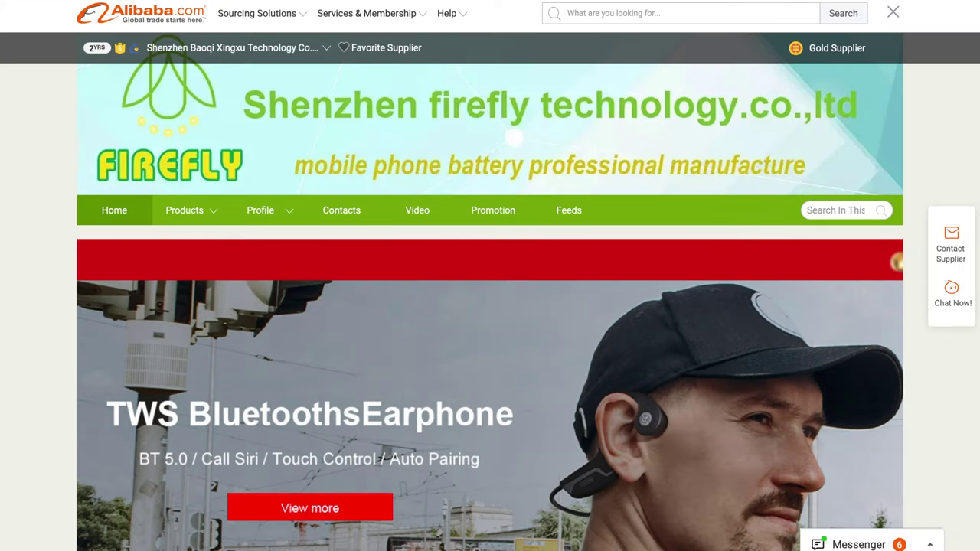
Switch to the Fujian Auplex store tab and scroll down through its home page
key(ctrl+Tab)
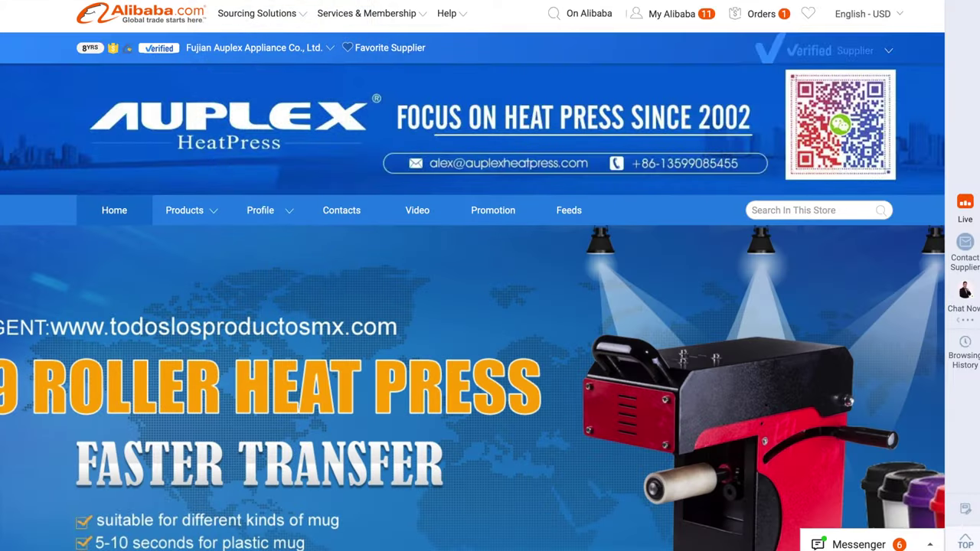
scroll(312, 344, down, 6)
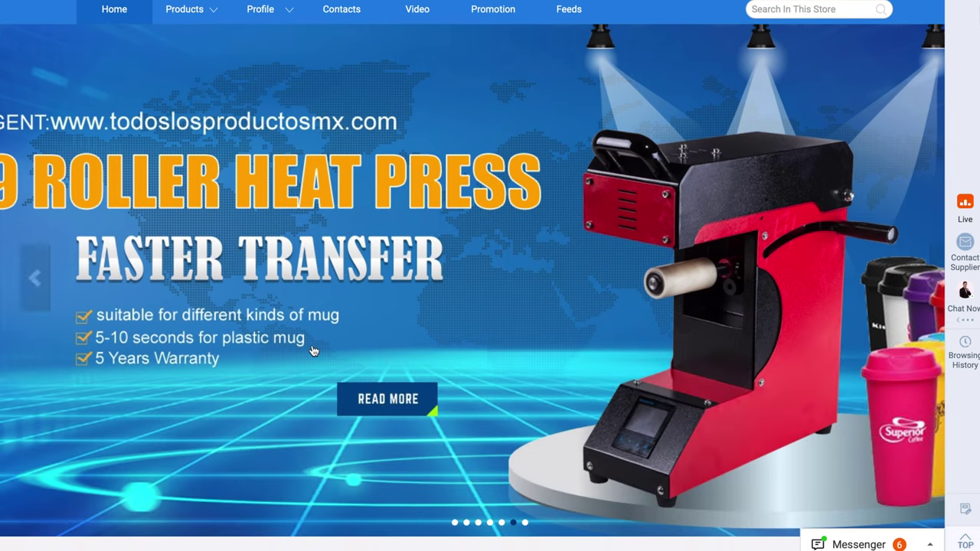
scroll(311, 351, down, 8)
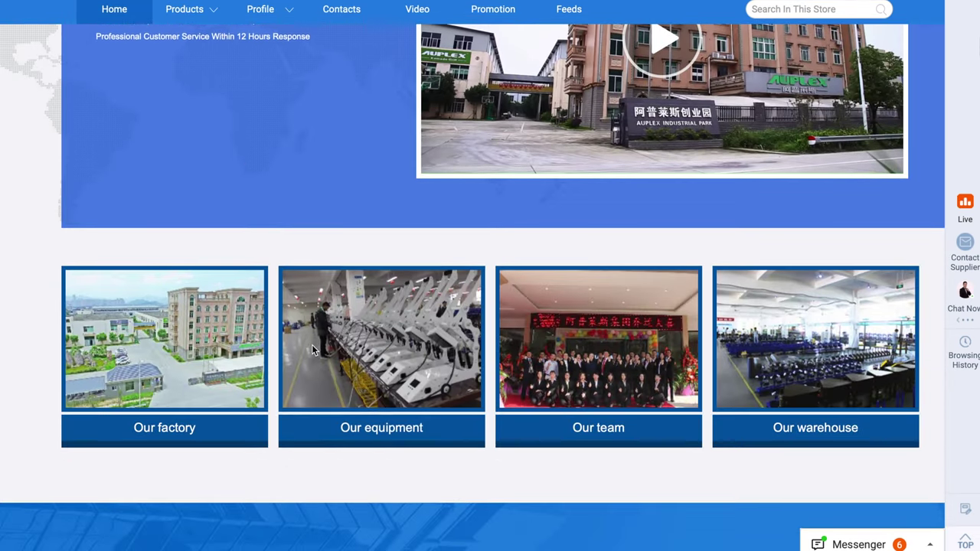
scroll(311, 350, down, 8)
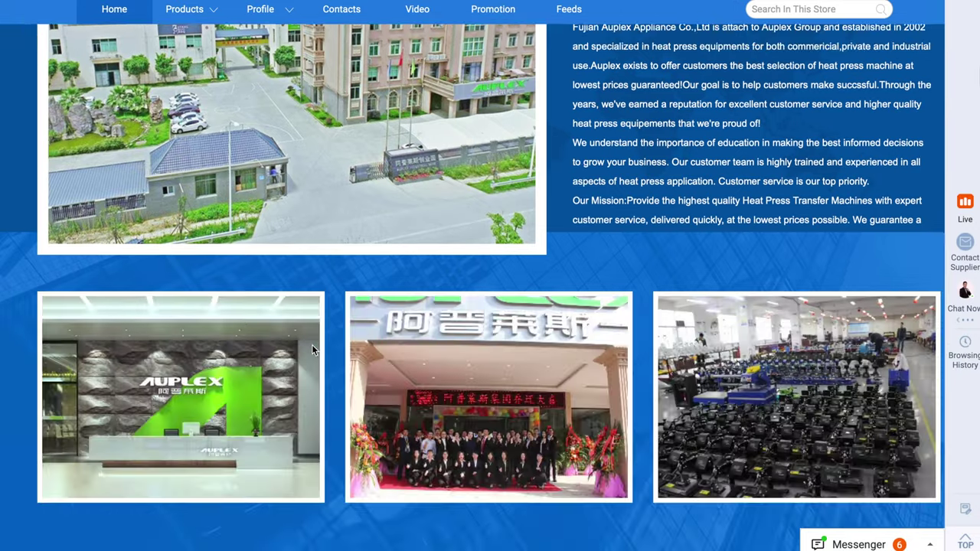
scroll(312, 350, down, 12)
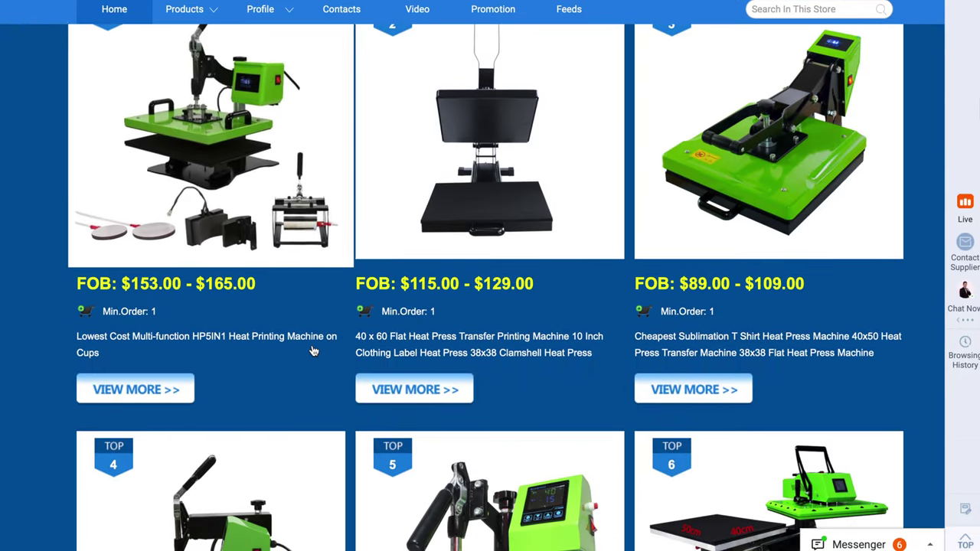
scroll(314, 351, down, 17)
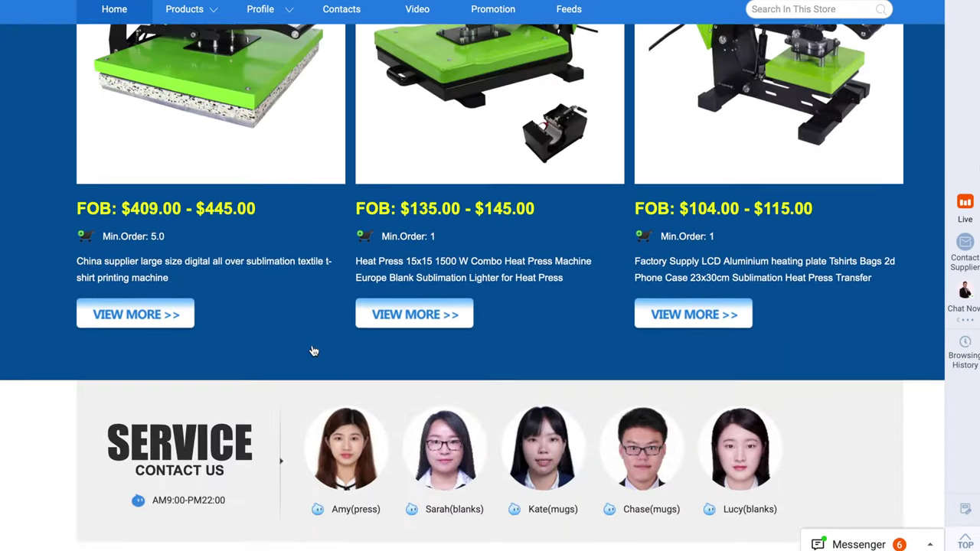
scroll(312, 350, down, 13)
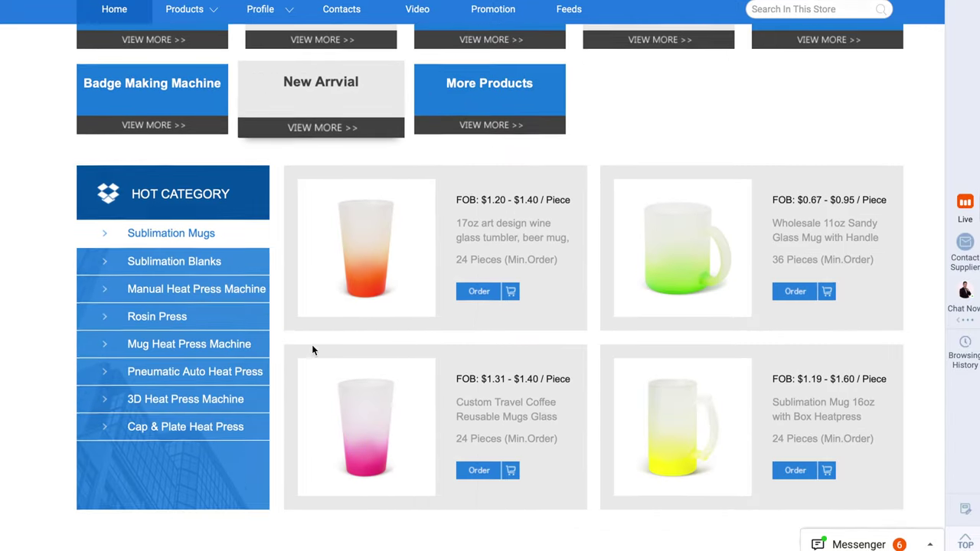
scroll(312, 350, down, 6)
Scroll back up to the Auplex store header
scroll(312, 350, up, 6)
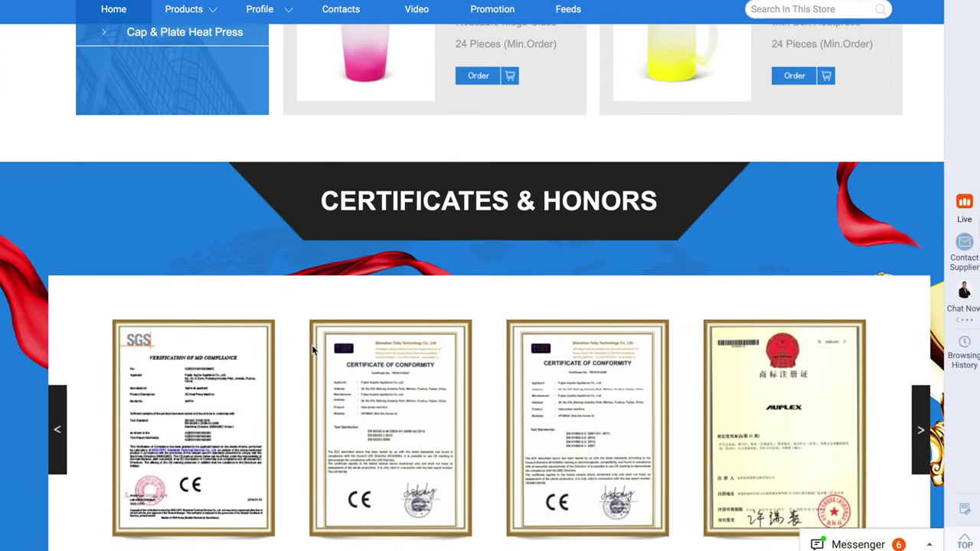
scroll(312, 351, up, 20)
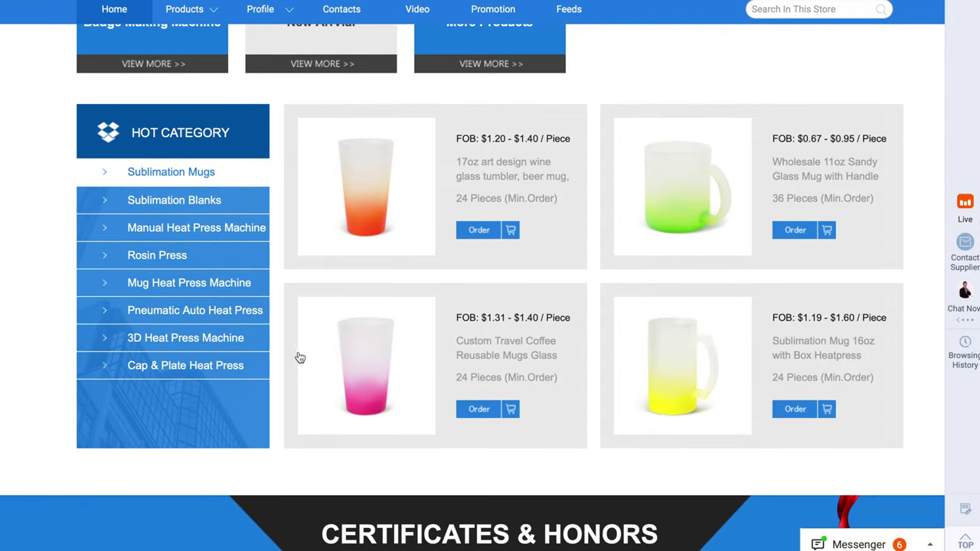
scroll(300, 358, up, 20)
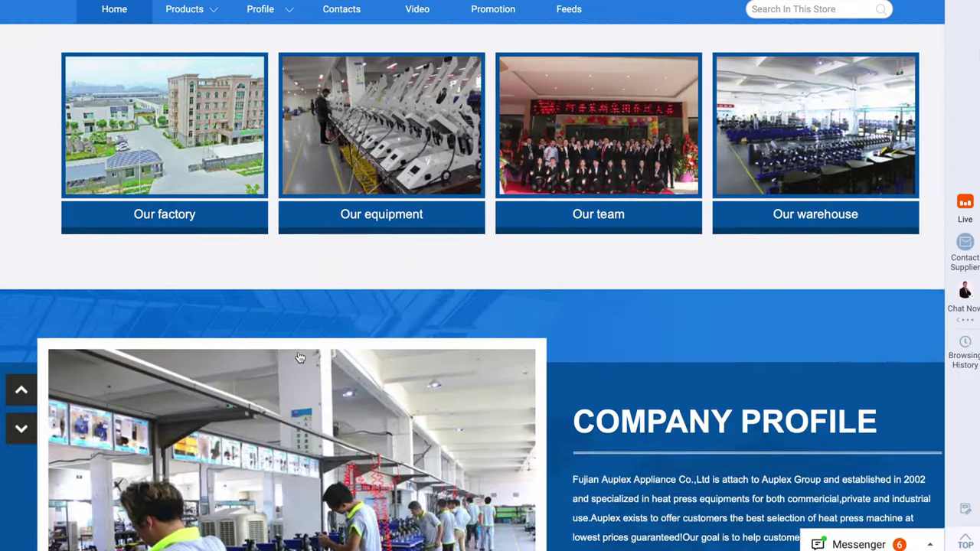
scroll(300, 357, up, 5)
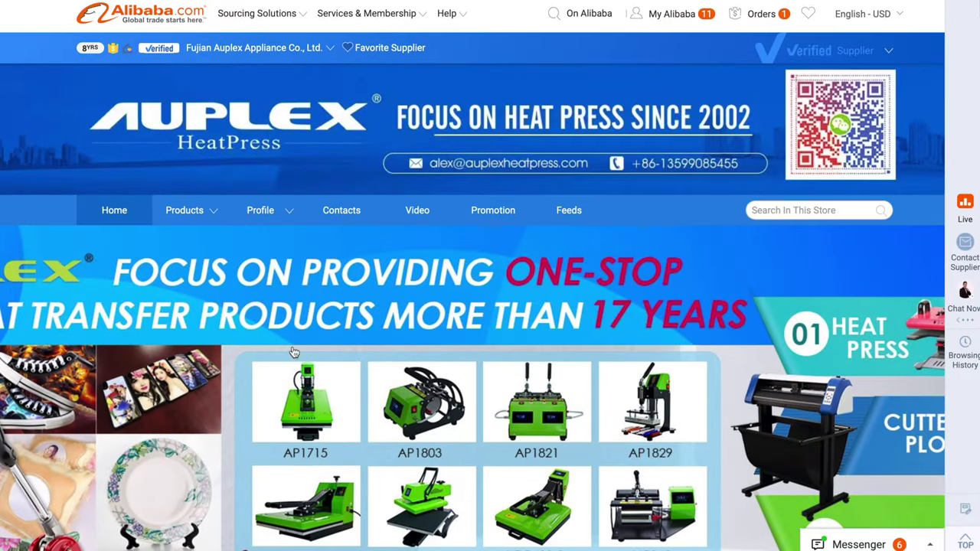
mouse_move(199, 213)
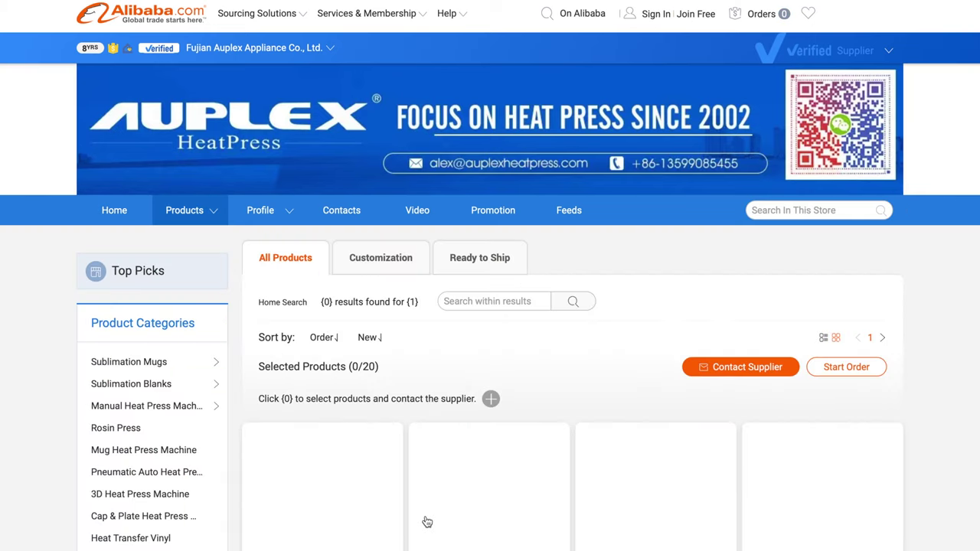
Scroll the 't shirt' store results down to the pagination bar and go to page 2
scroll(428, 523, down, 2)
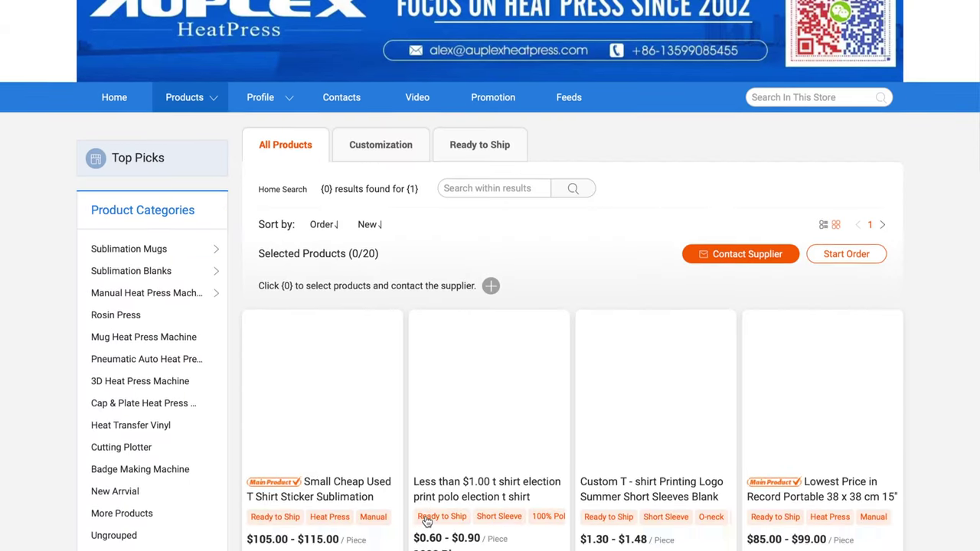
scroll(426, 516, down, 2)
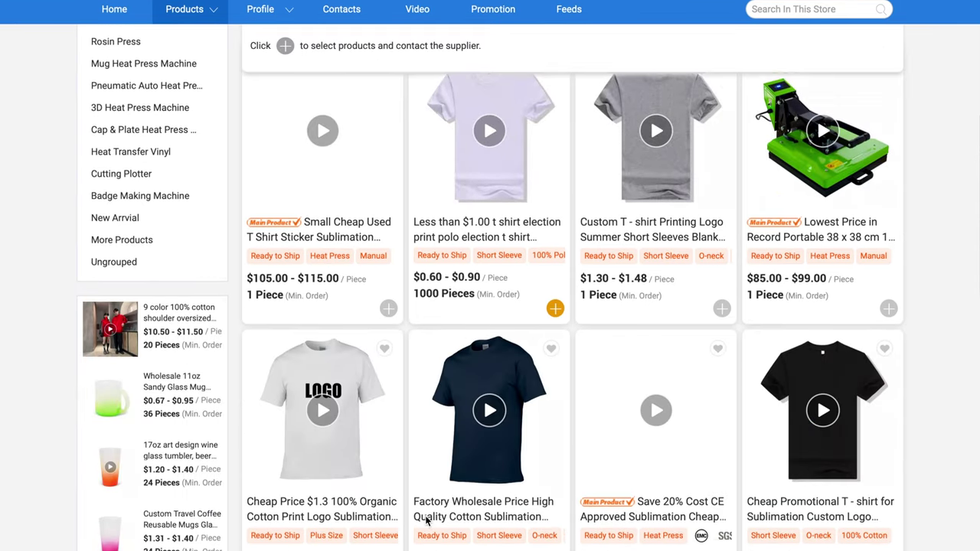
scroll(427, 521, down, 1)
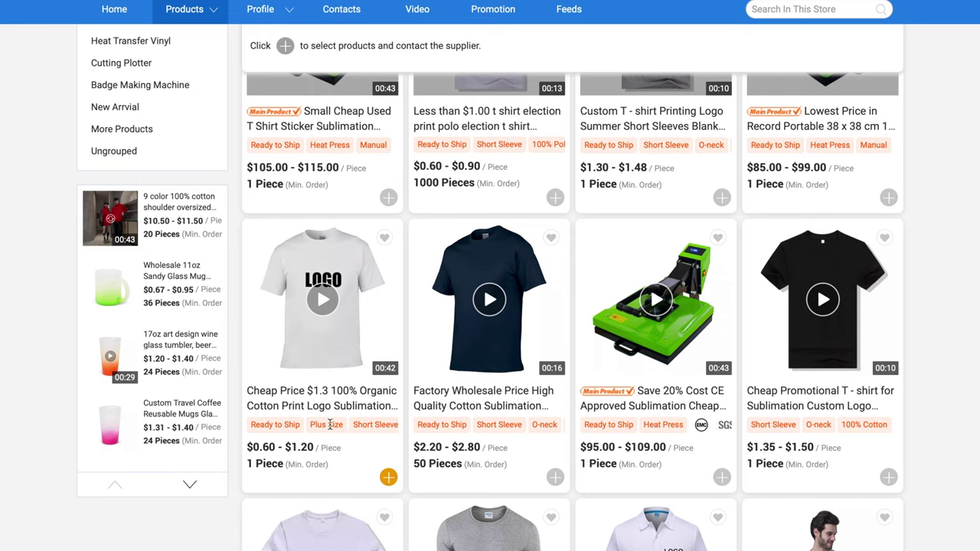
scroll(634, 444, down, 4)
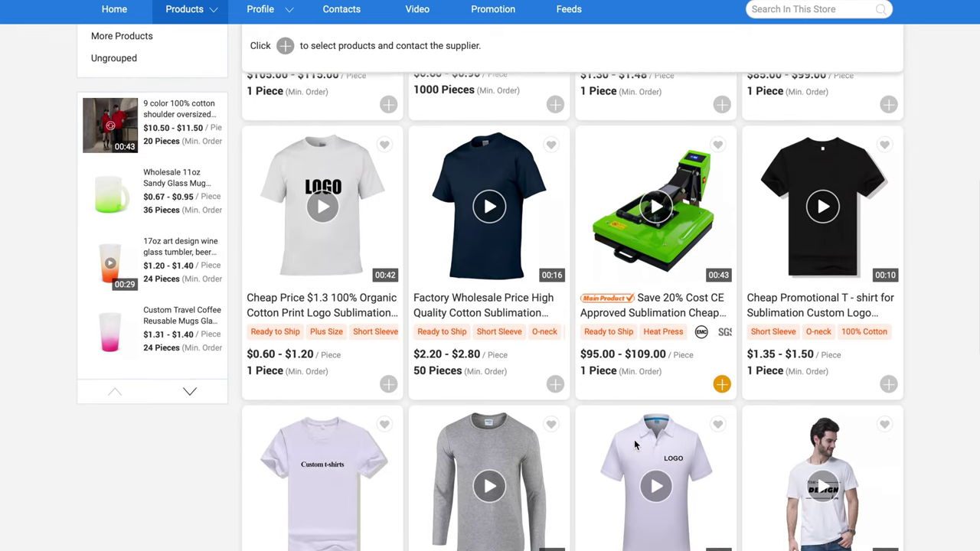
scroll(635, 444, down, 4)
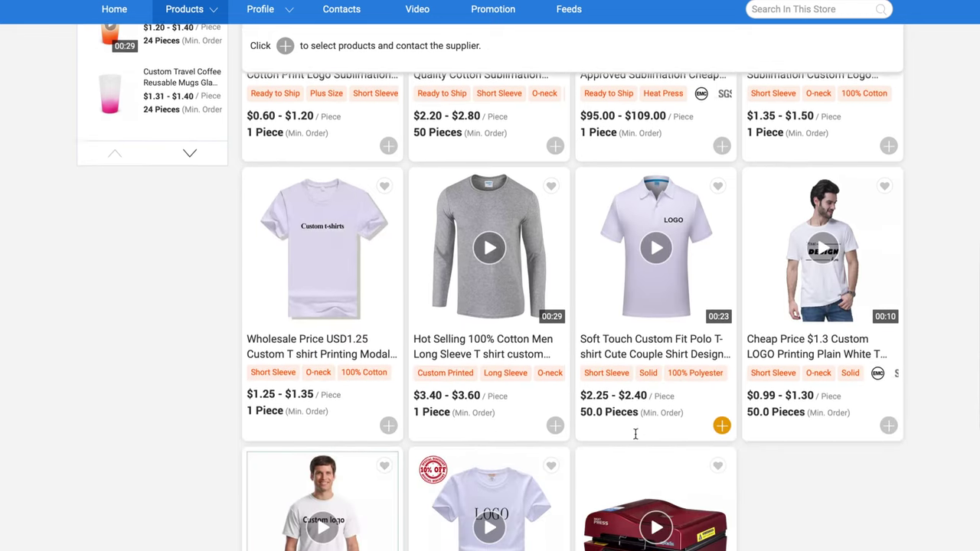
scroll(635, 439, up, 1)
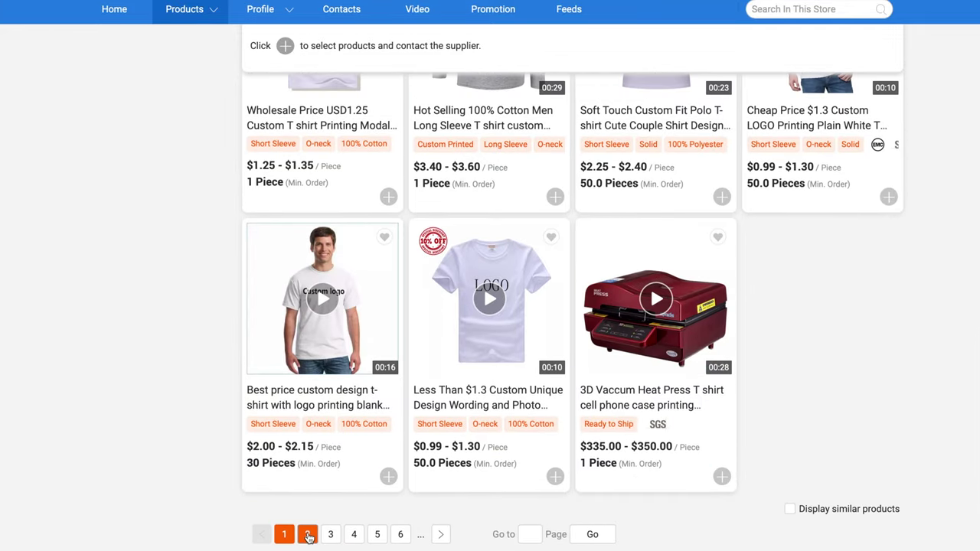
click(307, 535)
Scroll through the second page of 't shirt' results in the Auplex store
scroll(308, 538, down, 2)
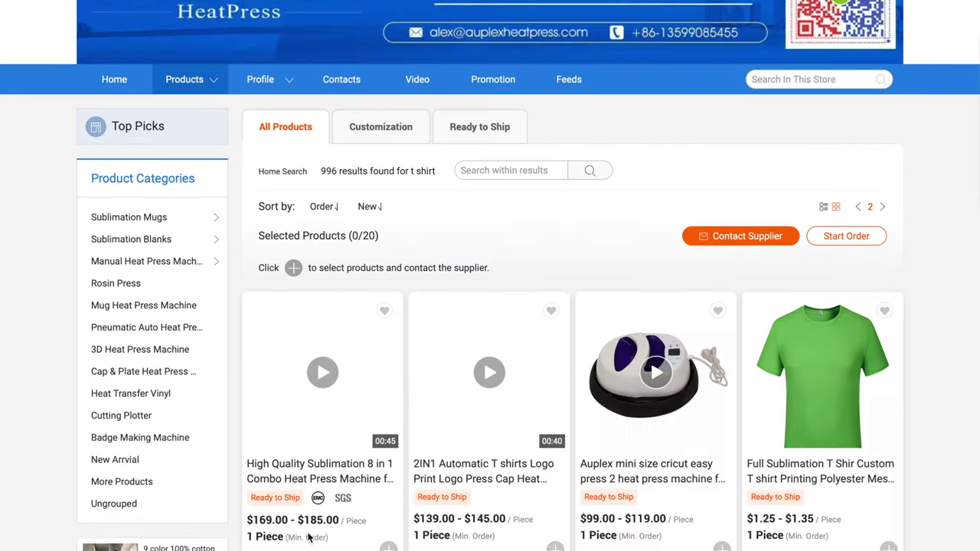
scroll(309, 538, down, 2)
scroll(308, 538, down, 2)
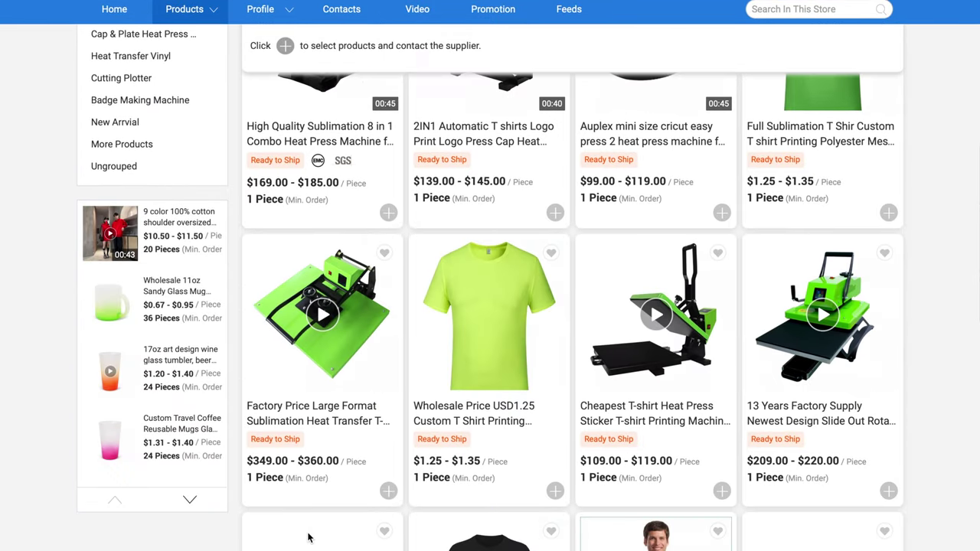
scroll(309, 539, down, 1)
scroll(308, 539, down, 3)
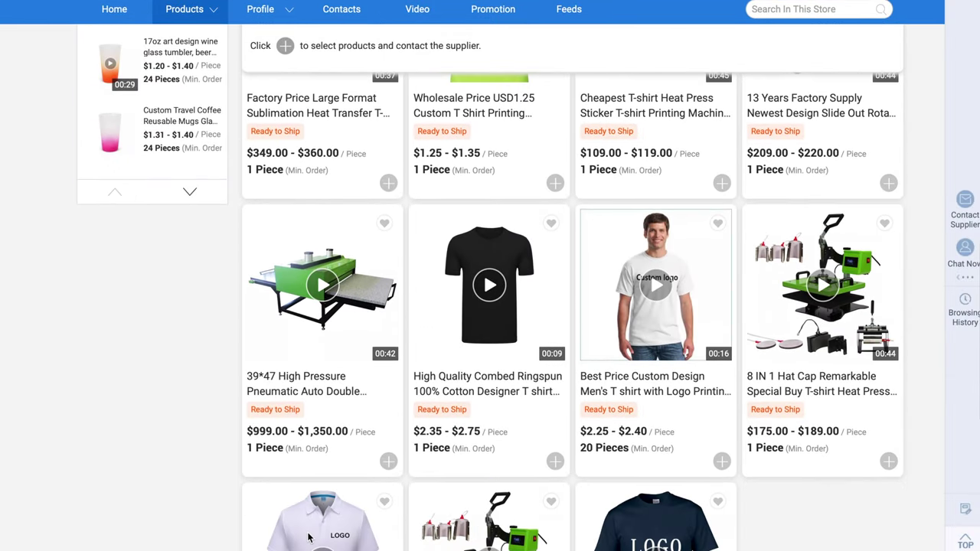
scroll(309, 538, down, 2)
scroll(309, 538, down, 1)
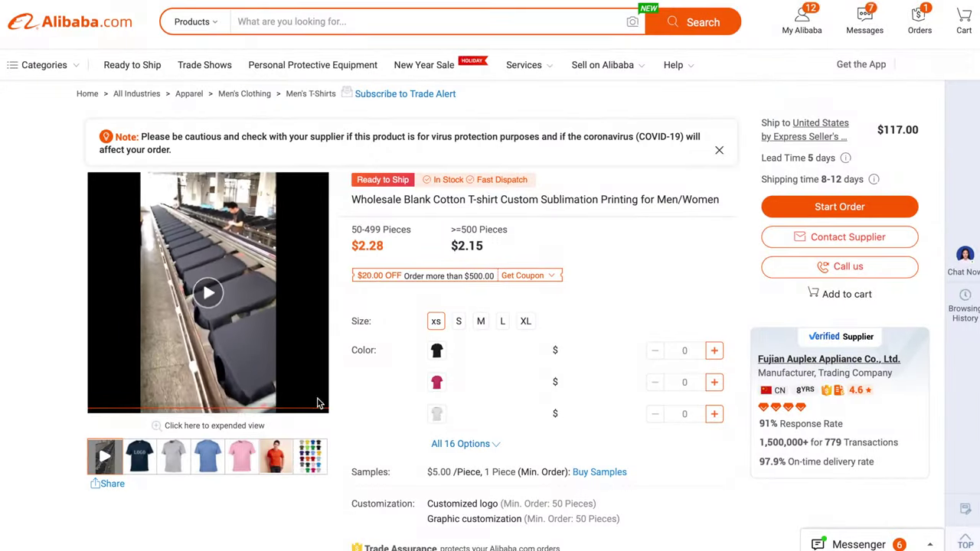
scroll(514, 358, down, 1)
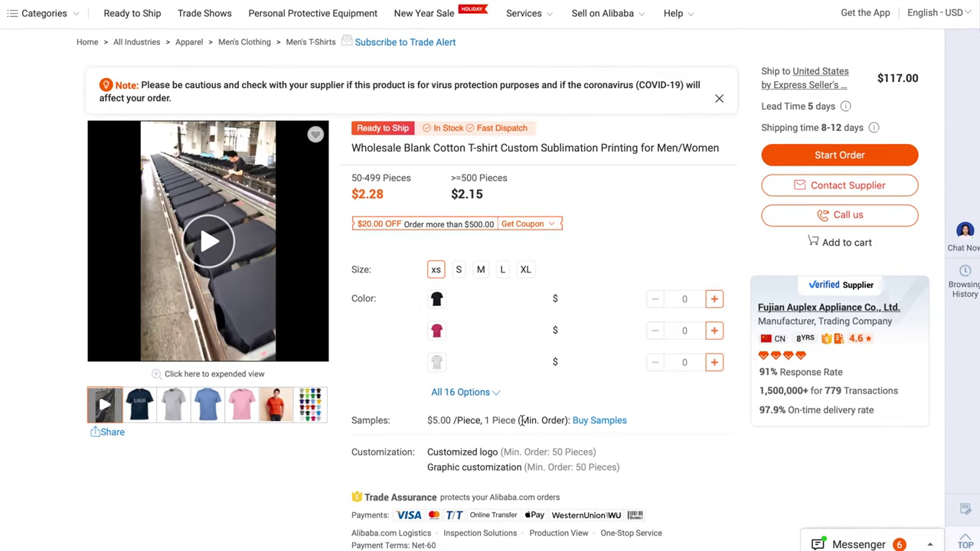
scroll(526, 484, down, 6)
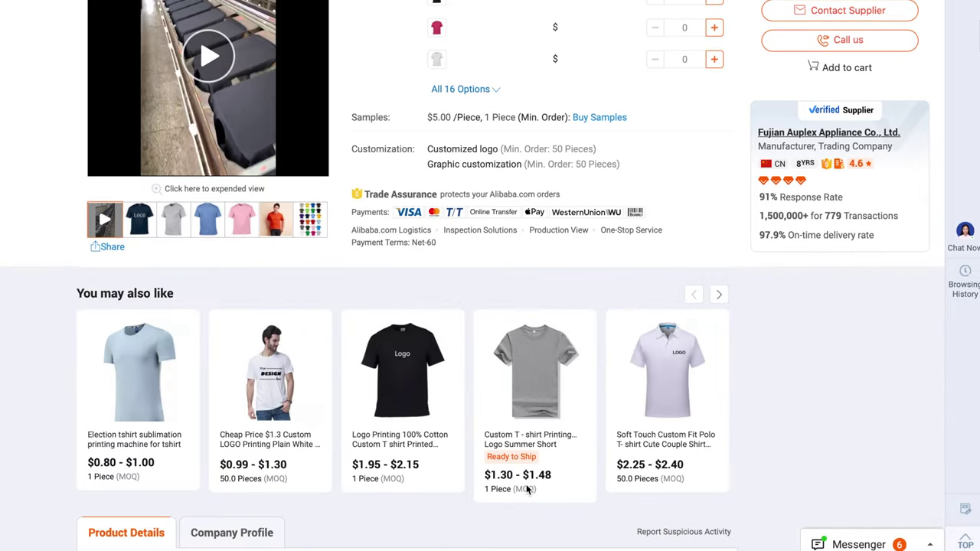
scroll(527, 490, up, 3)
scroll(526, 490, up, 3)
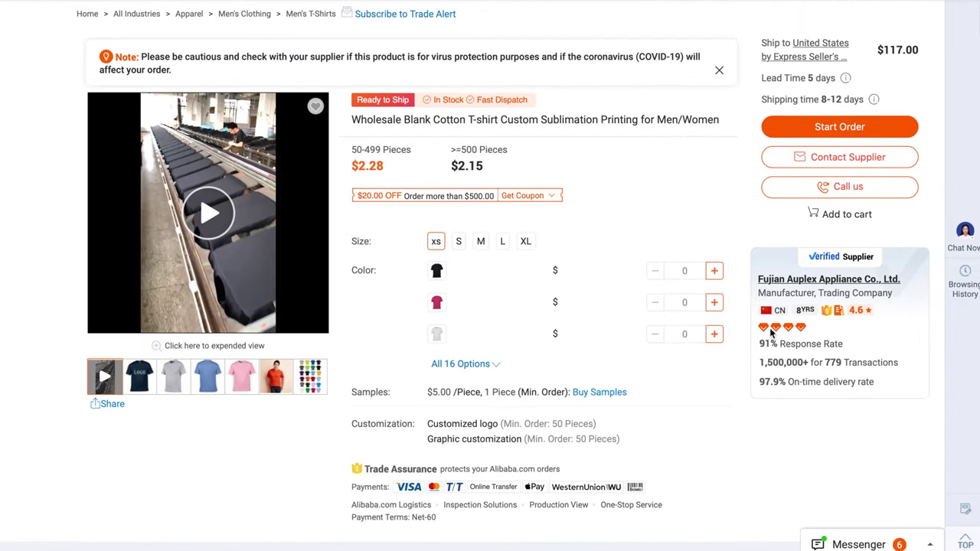
scroll(893, 374, up, 2)
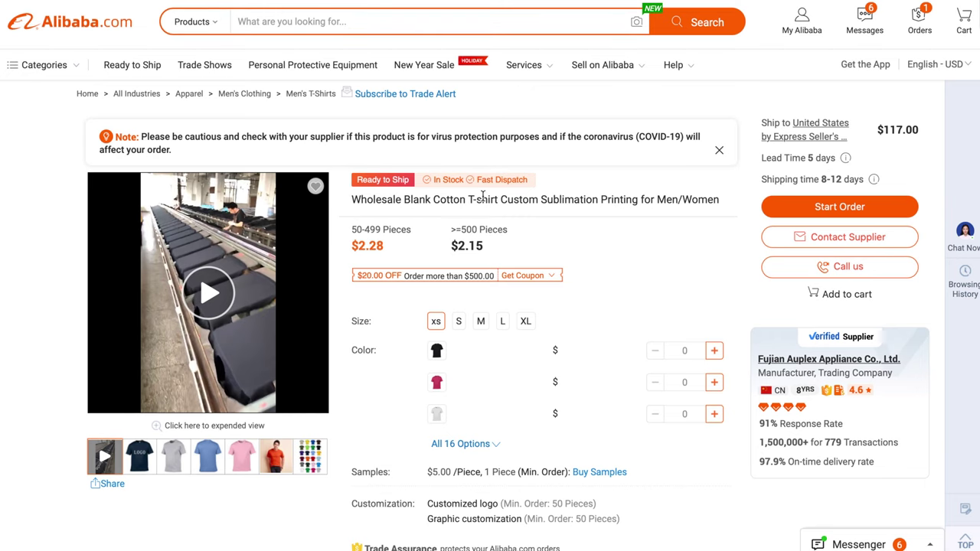
mouse_move(11, 268)
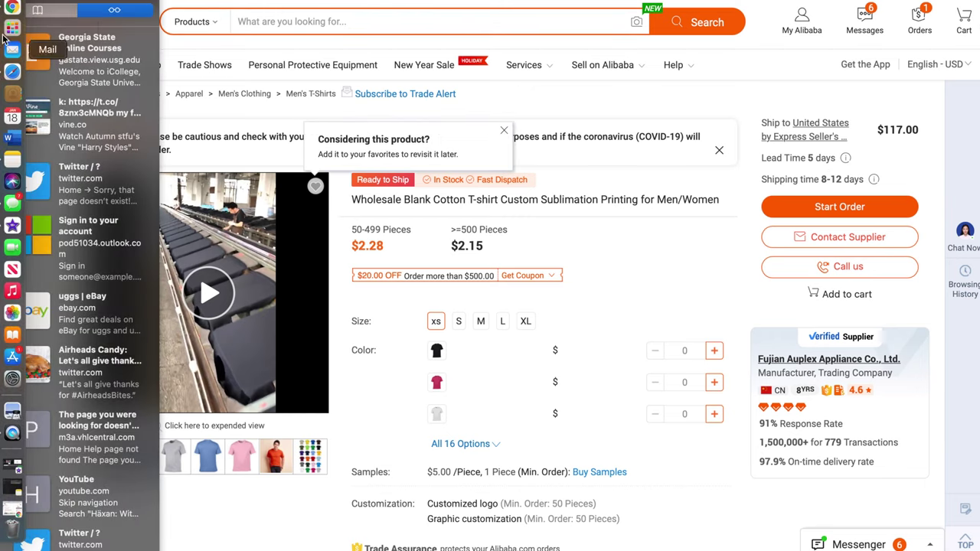
Bring up Calculator and move it to the middle of the screen
click(13, 29)
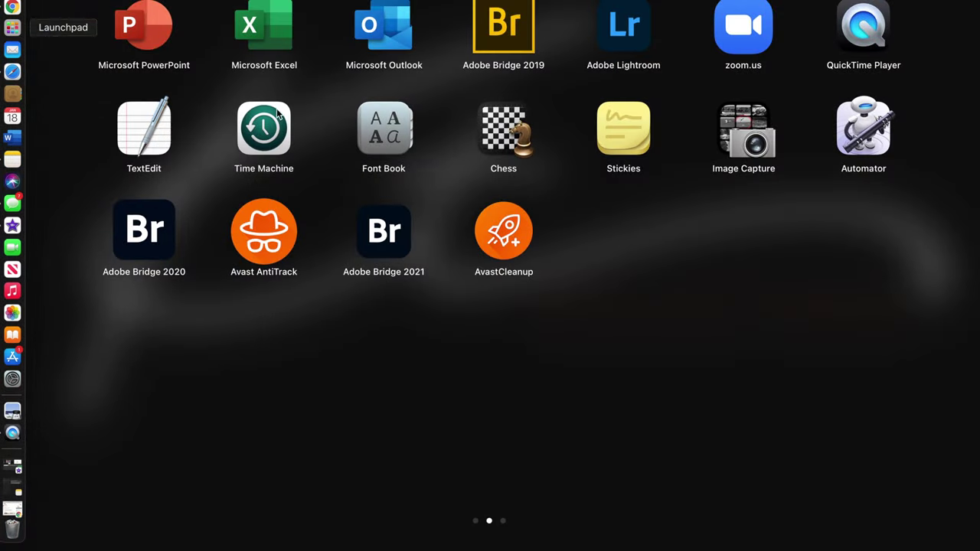
scroll(543, 157, left, 2)
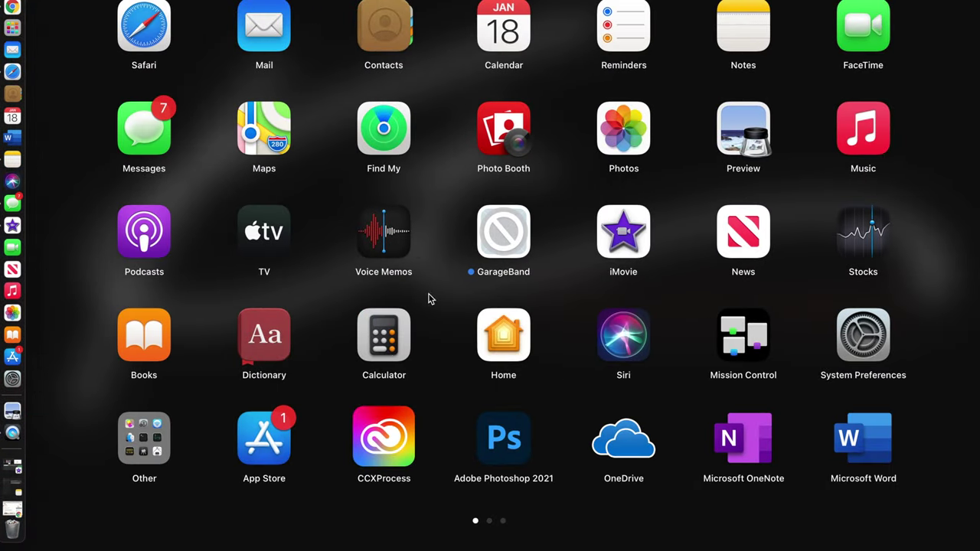
click(432, 298)
key(ctrl+Left)
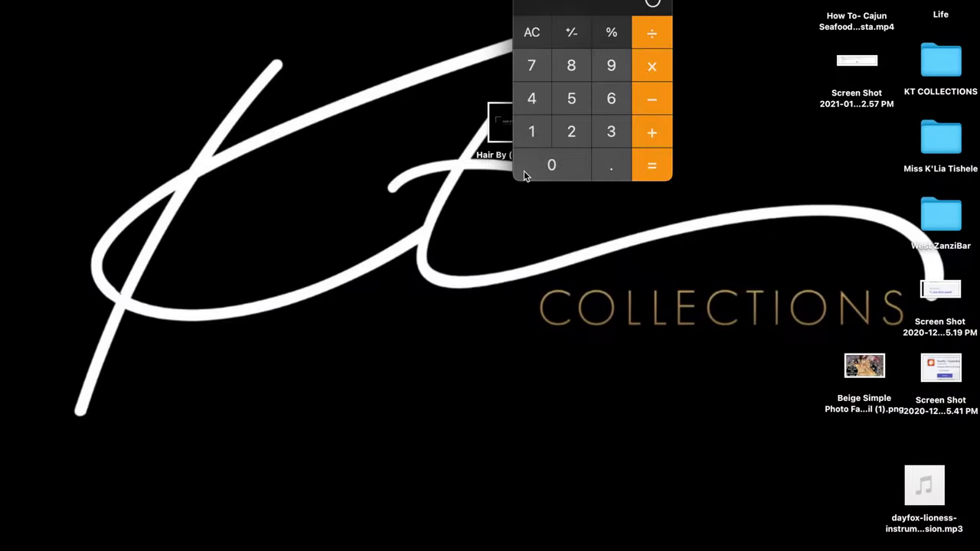
drag(597, 1, 631, 197)
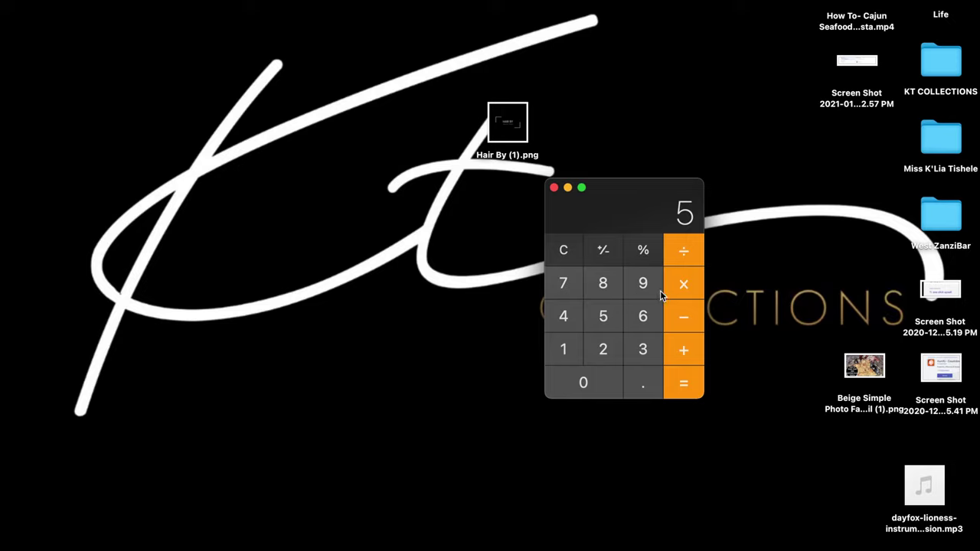
Compute 5 × 100 = 500, add 120 for 620, then divide by 100 to get 6.2
text(100)
key(Return)
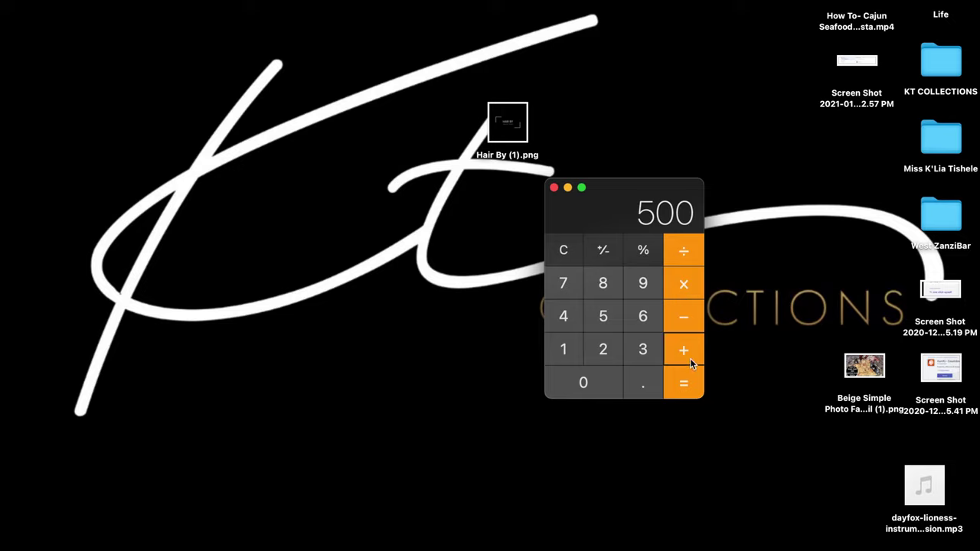
text(120)
key(Return)
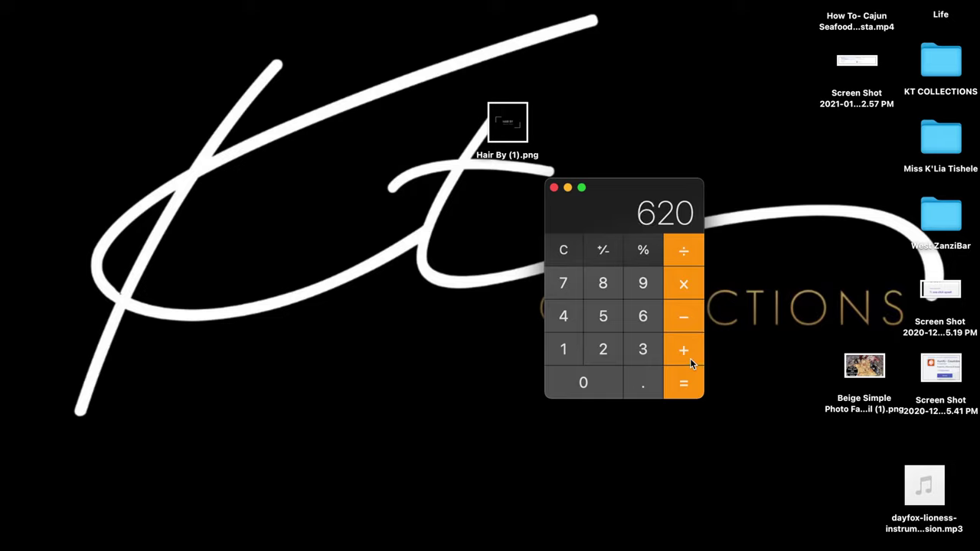
key(slash)
text(100)
key(Return)
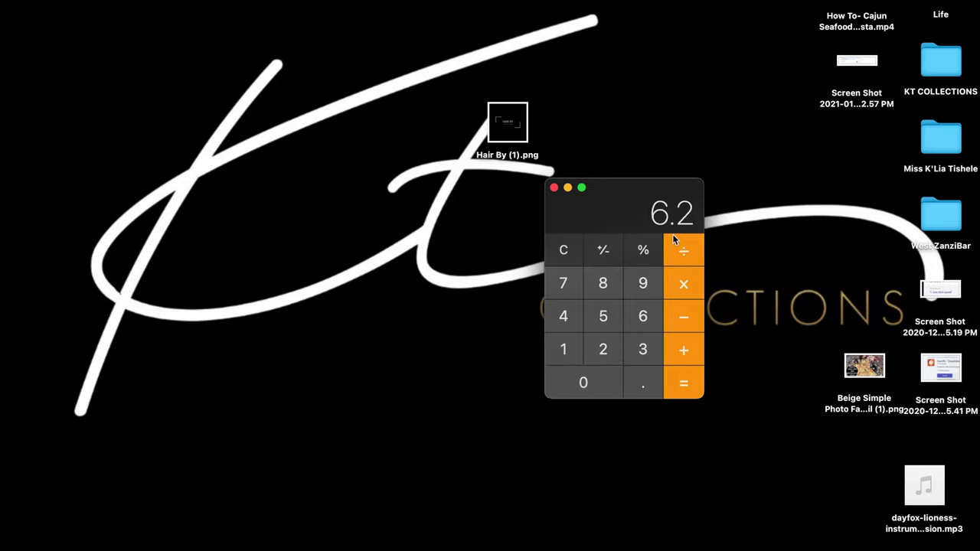
mouse_move(2, 184)
Return to Alibaba, browse the flat colorful lanyards listing, and open its Contact Supplier form
click(11, 68)
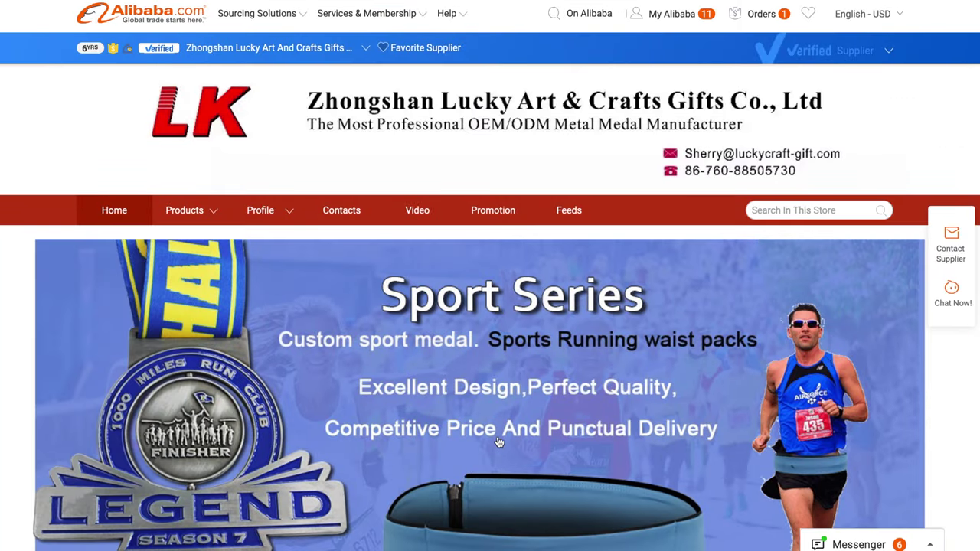
scroll(497, 443, down, 10)
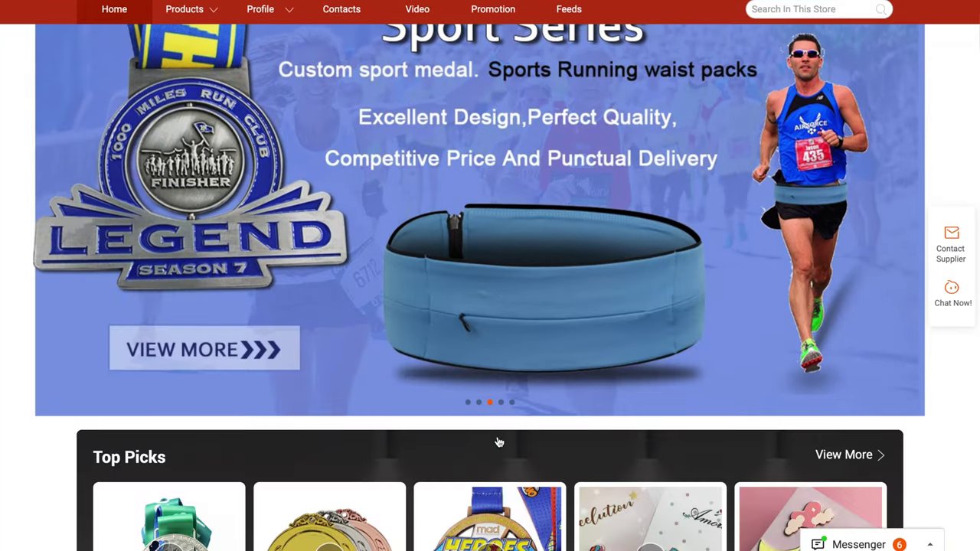
scroll(497, 443, down, 9)
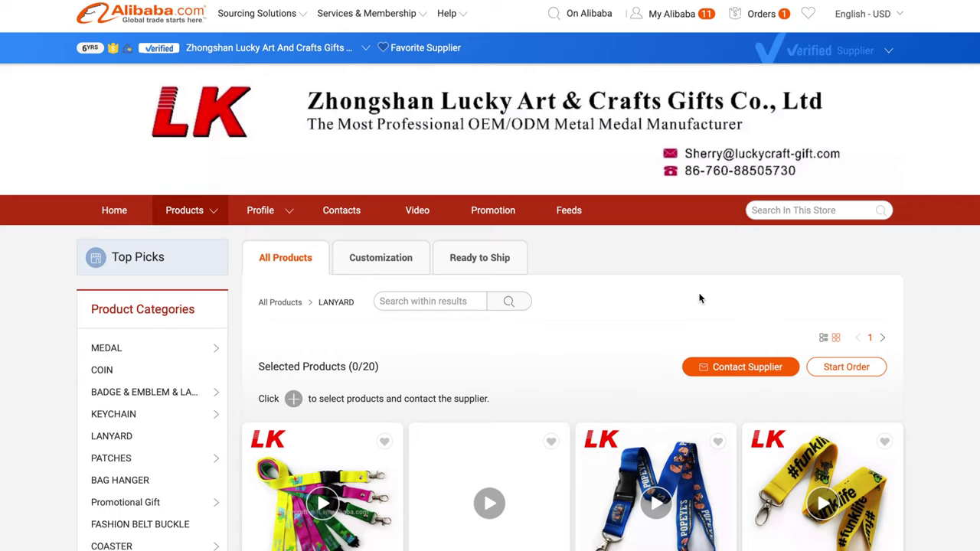
scroll(700, 298, down, 8)
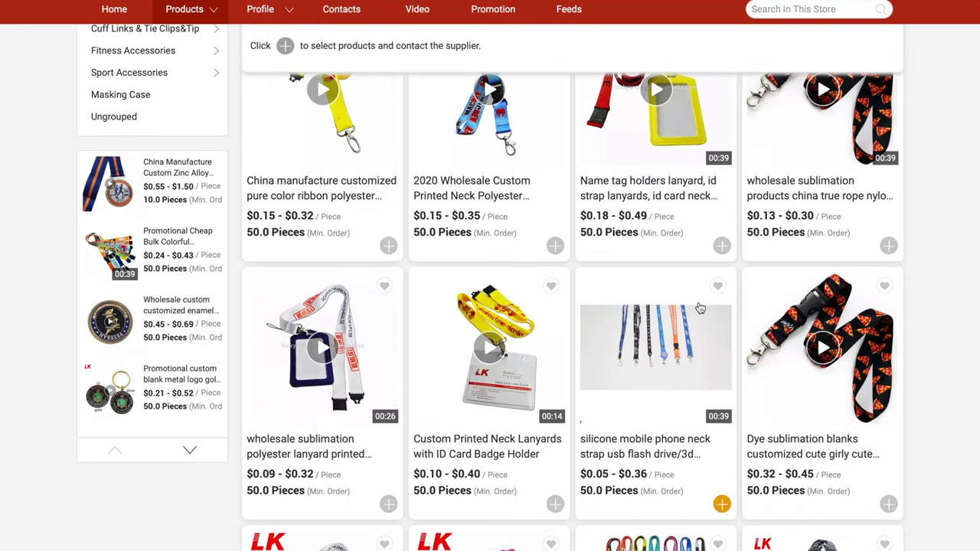
scroll(700, 308, down, 5)
scroll(699, 307, down, 1)
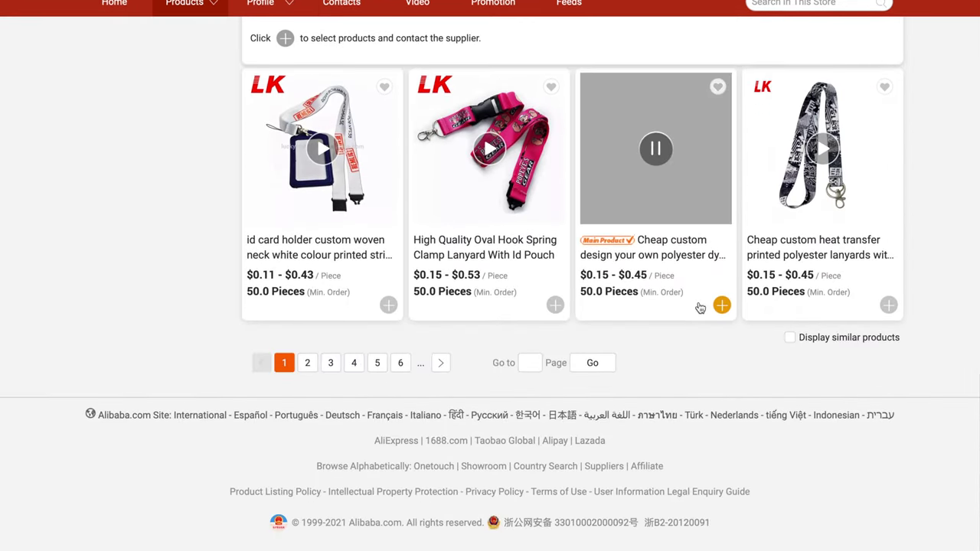
scroll(700, 307, up, 4)
scroll(699, 307, up, 5)
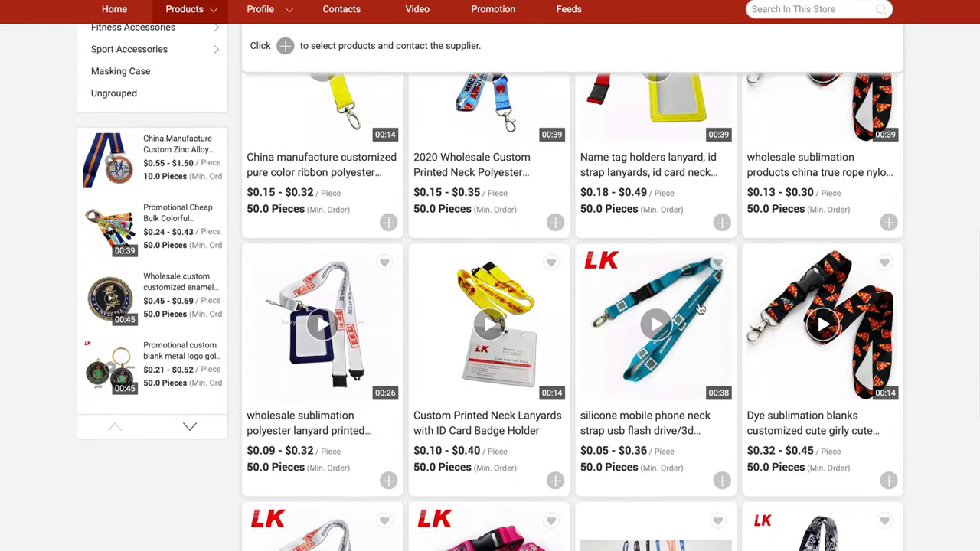
scroll(699, 307, up, 2)
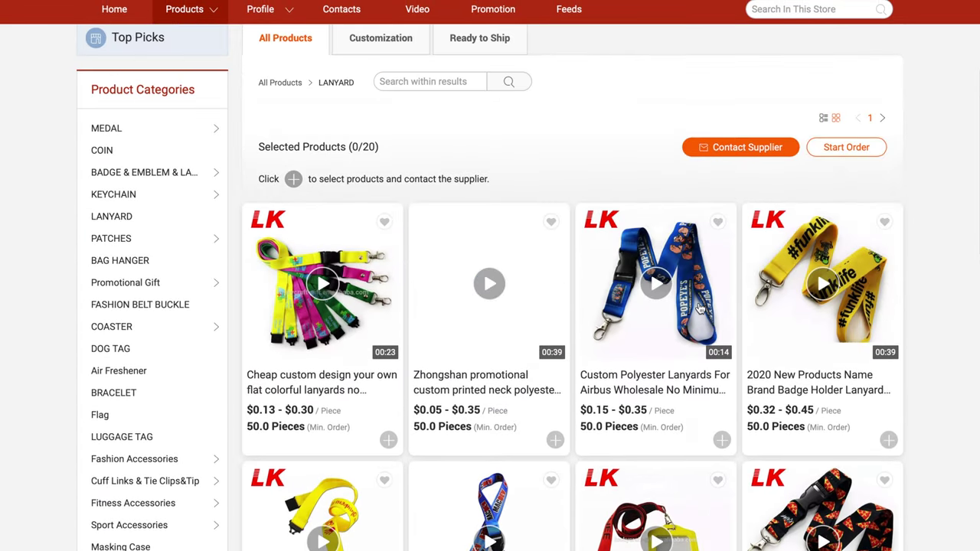
scroll(465, 454, down, 1)
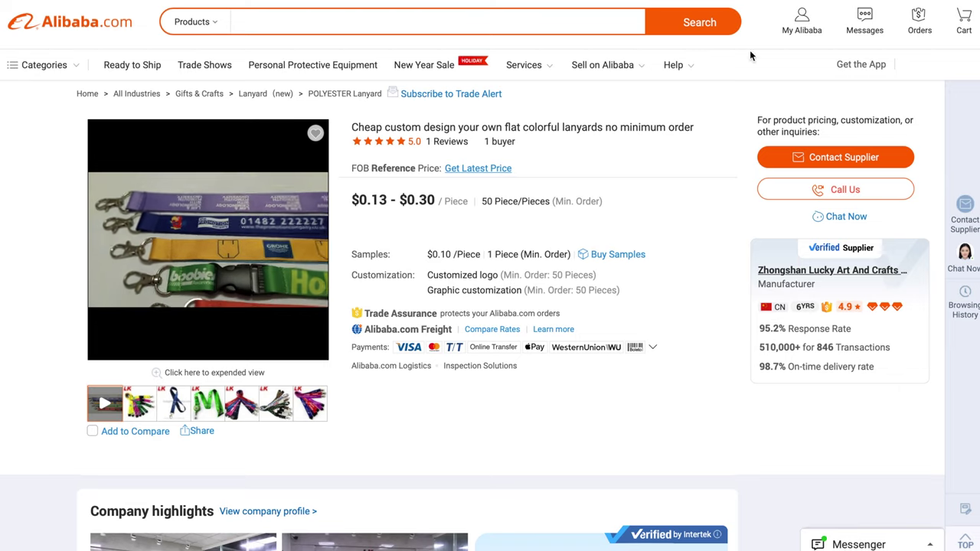
click(817, 158)
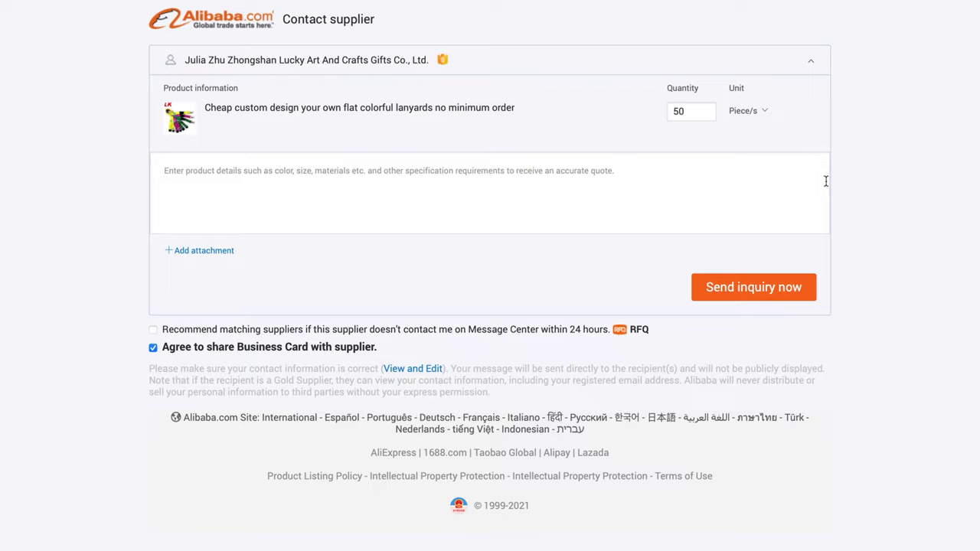
Write an inquiry introducing the buyer, noting an attached logo, and requesting a quote for 100 black lanyards
click(700, 187)
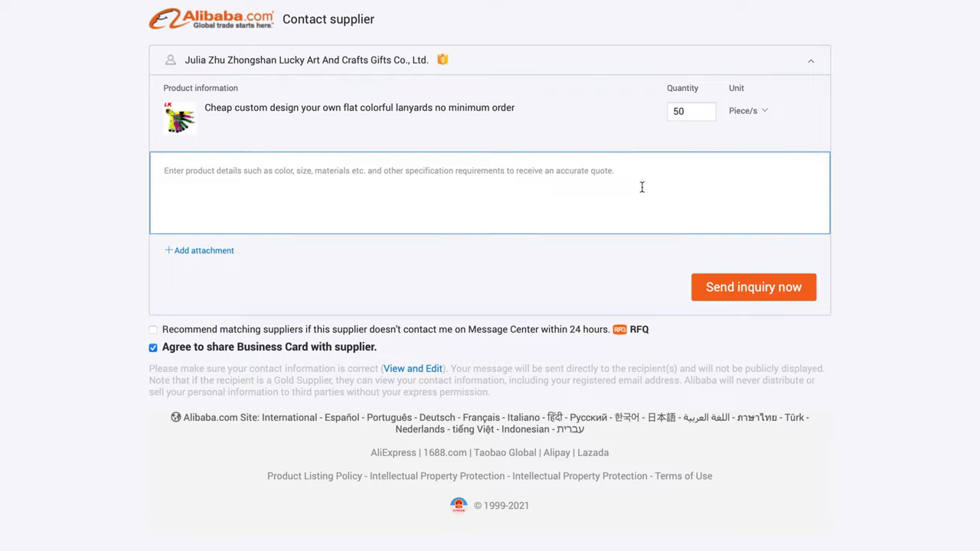
text(Hell)
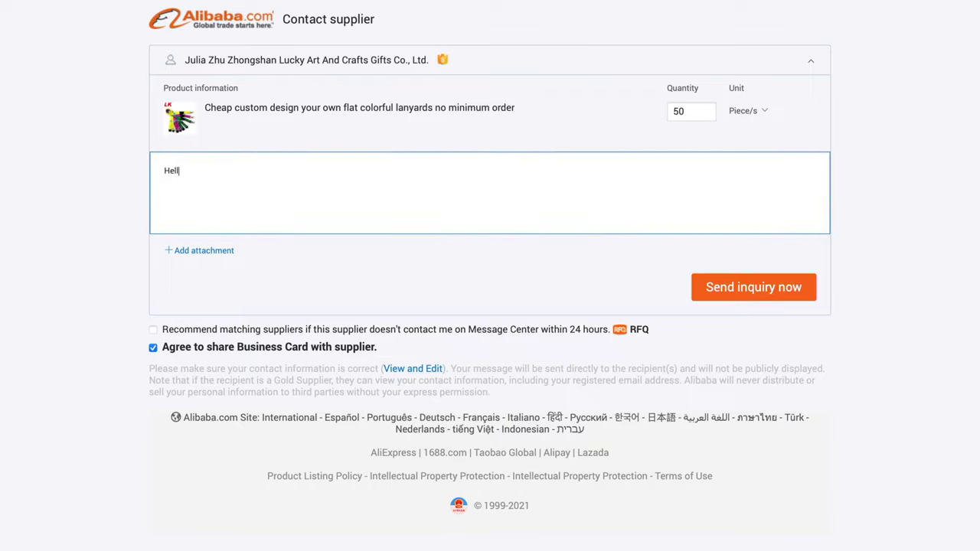
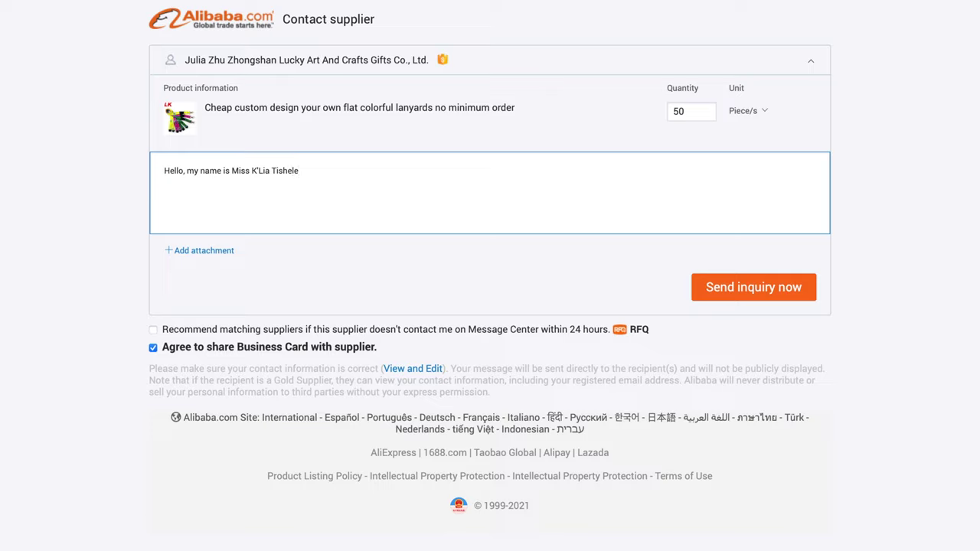
text(. I am with ___ business ___. I am inter)
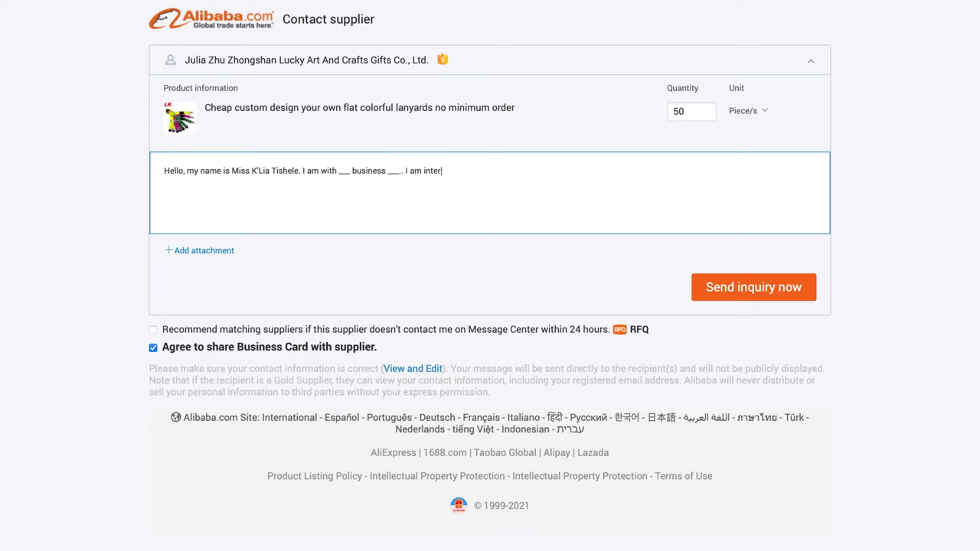
text(ested in your custom lanyards)
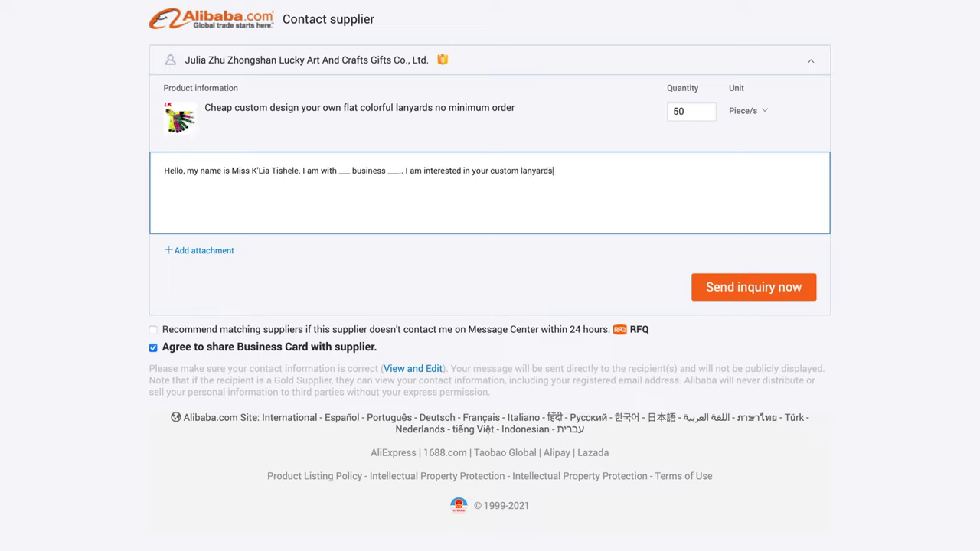
text(... I will attach a copy of my logo)
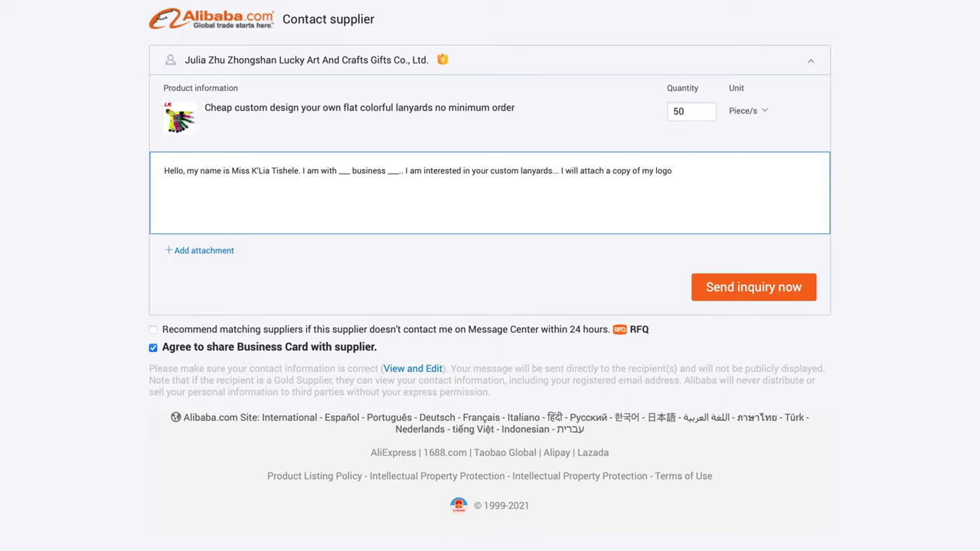
text(. I am interested )
text(in getting)
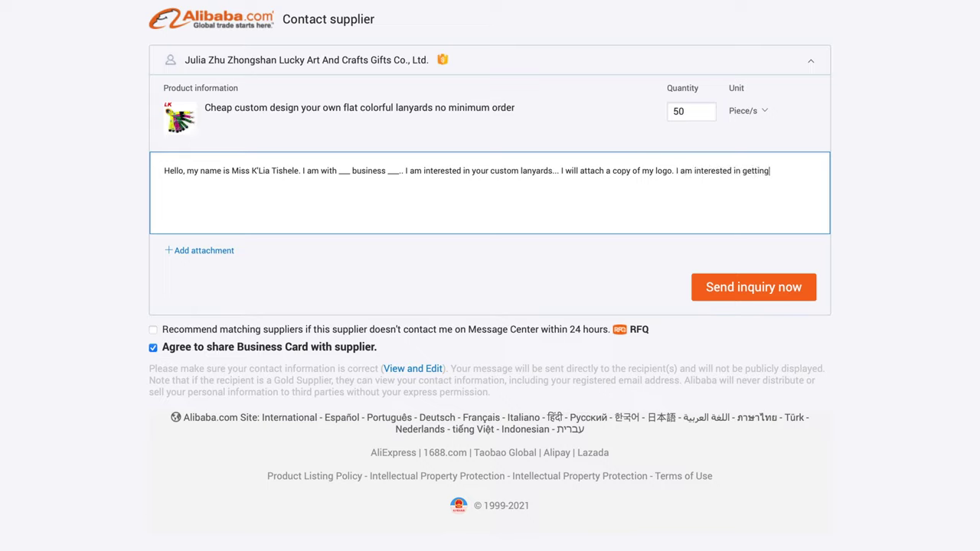
text( a quote for 100 lanyards)
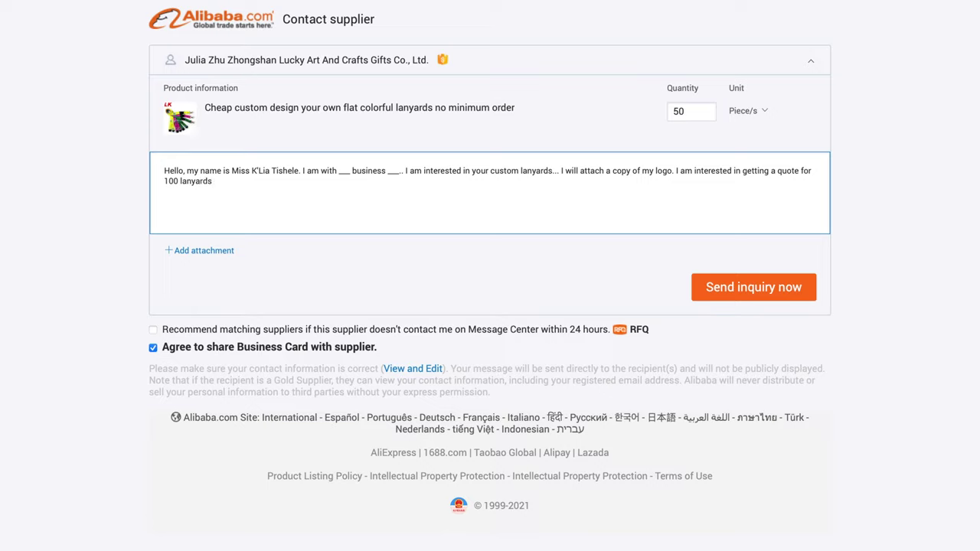
text( (black with logo repeated)
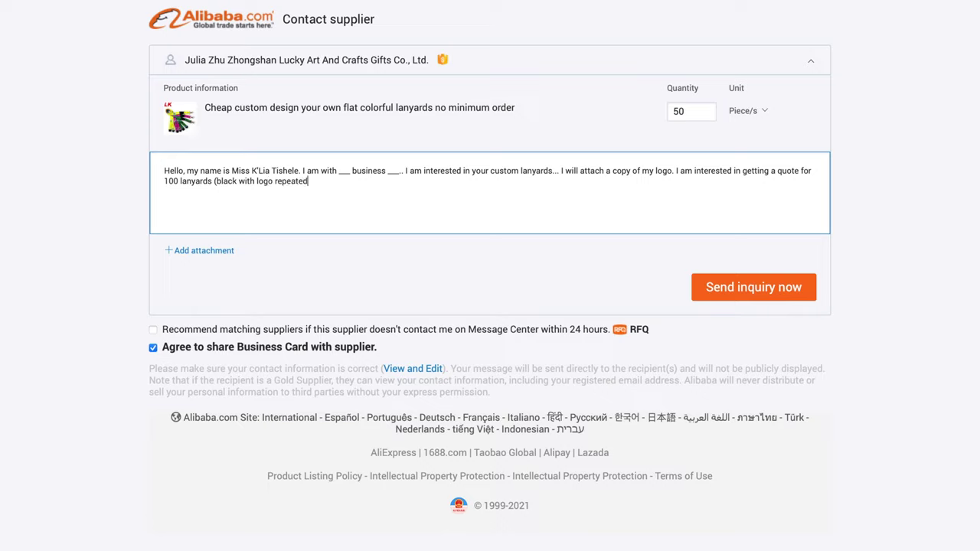
key(BackSpace)
text(d multiple times))
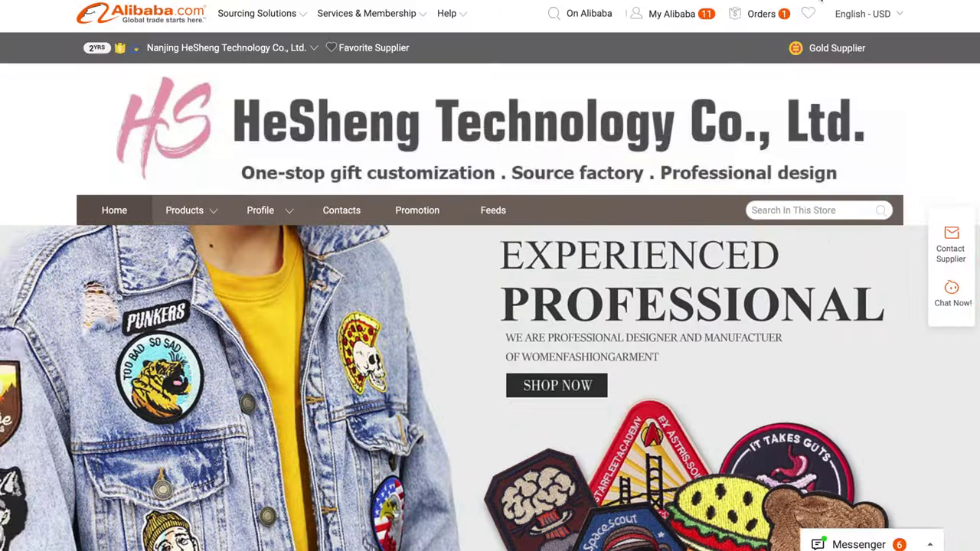
Scroll through the HeSheng store's Top-Ranking Products, Ready To Ship and Hot Product sections
scroll(474, 360, down, 7)
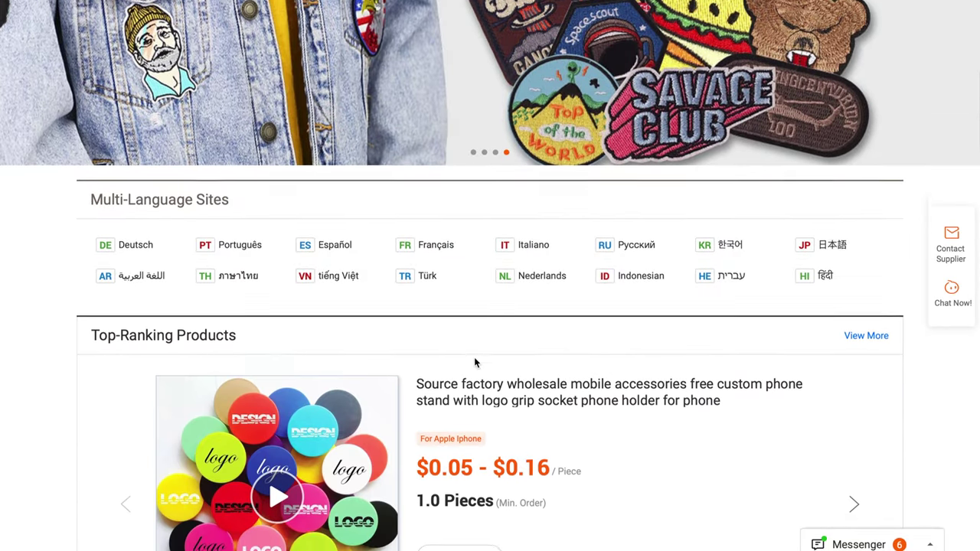
scroll(474, 363, down, 3)
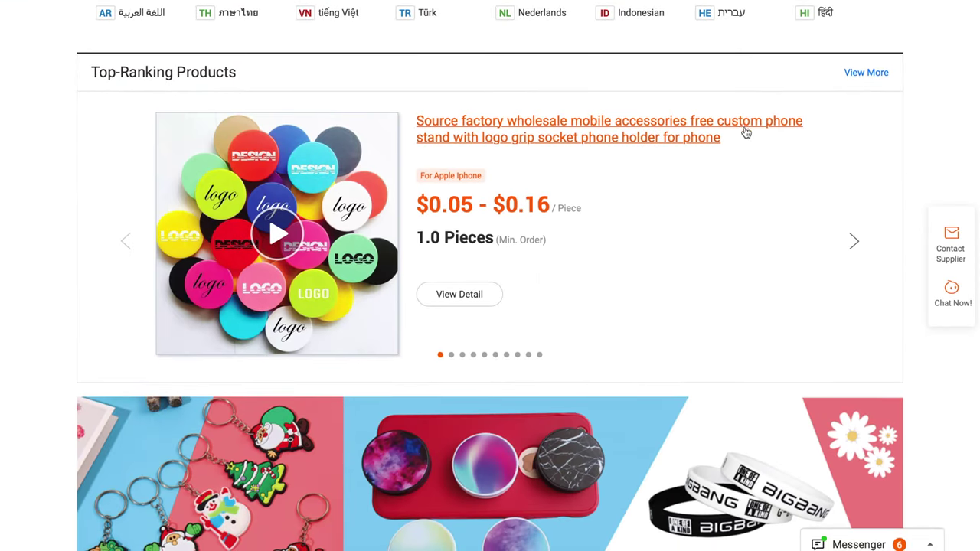
scroll(504, 303, down, 7)
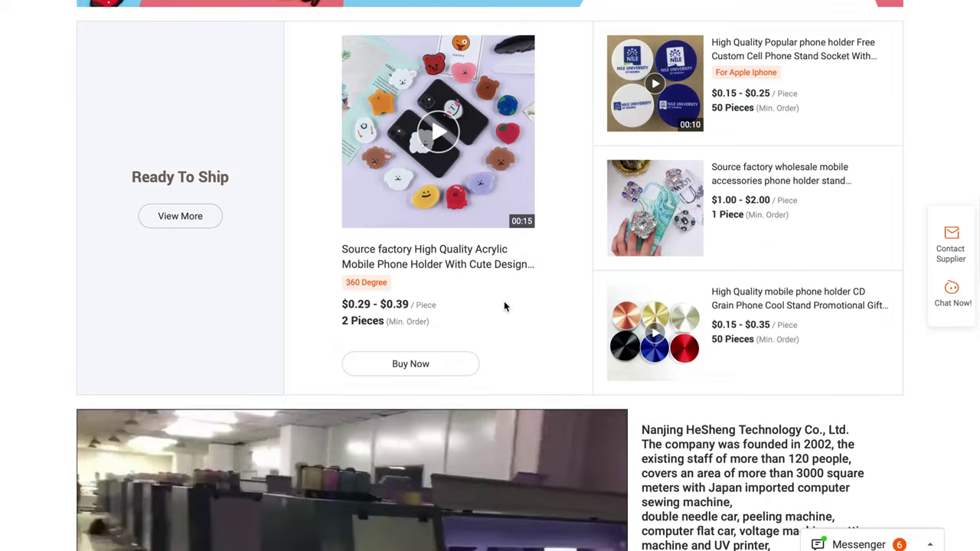
scroll(504, 303, down, 8)
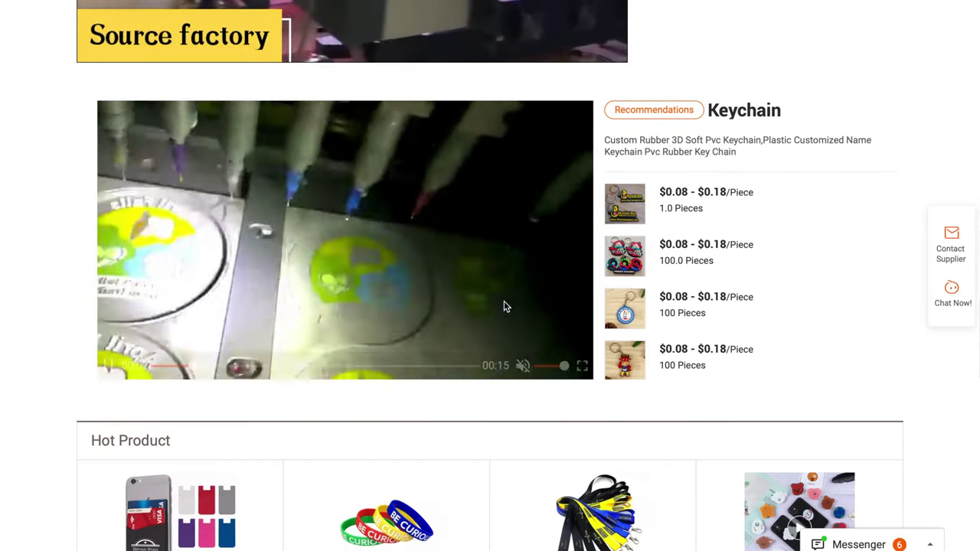
scroll(504, 306, down, 6)
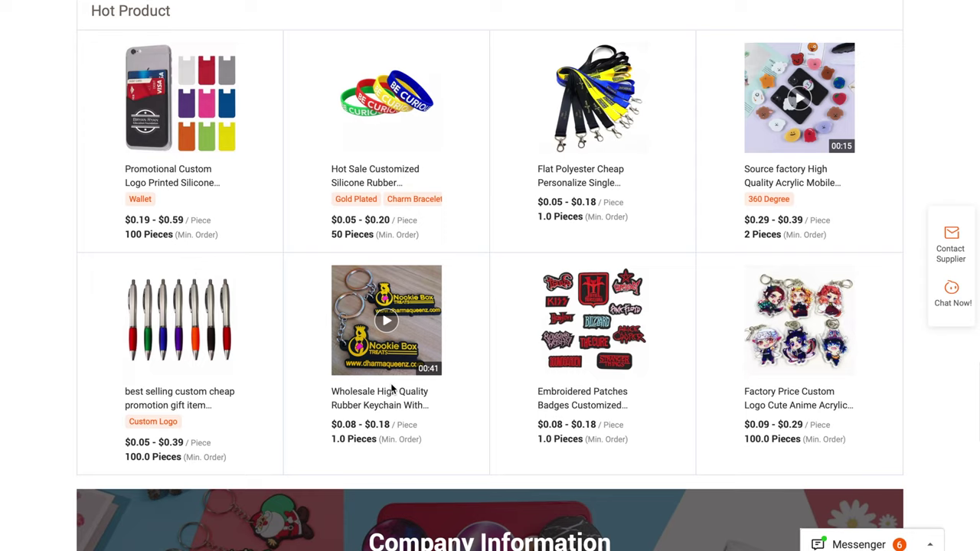
scroll(607, 157, up, 10)
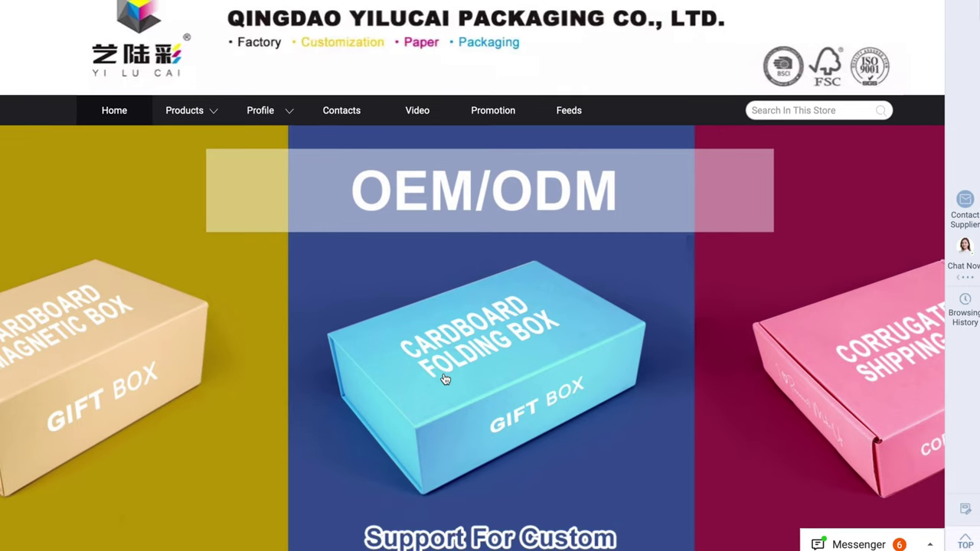
Scroll through the Yilucai store's showroom and factory photos, then return to the page top
scroll(444, 379, down, 3)
scroll(445, 379, down, 3)
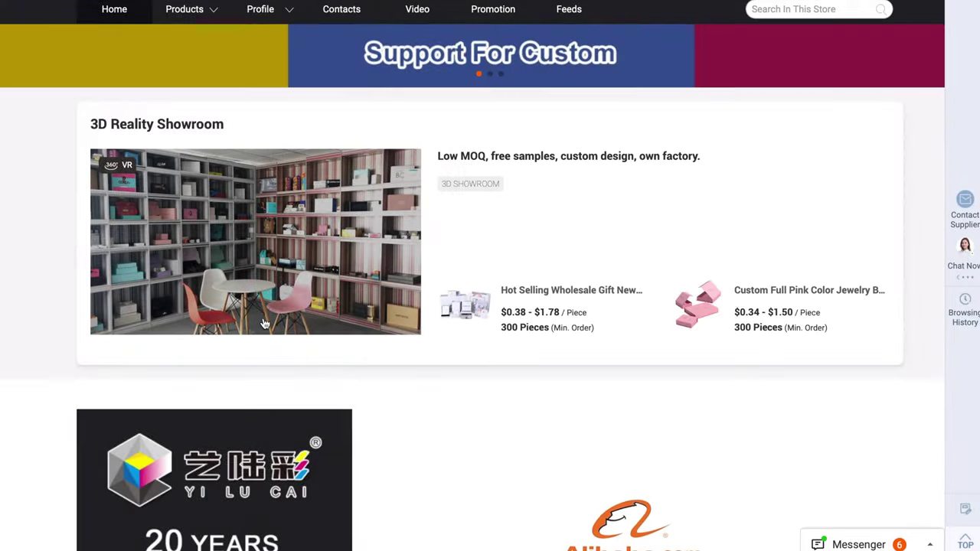
scroll(264, 323, down, 2)
scroll(263, 323, down, 12)
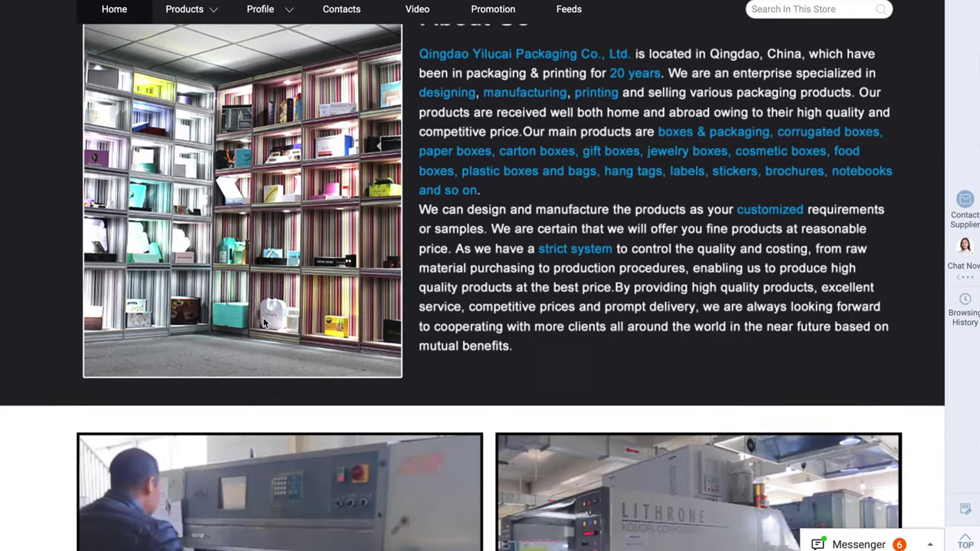
scroll(263, 317, down, 10)
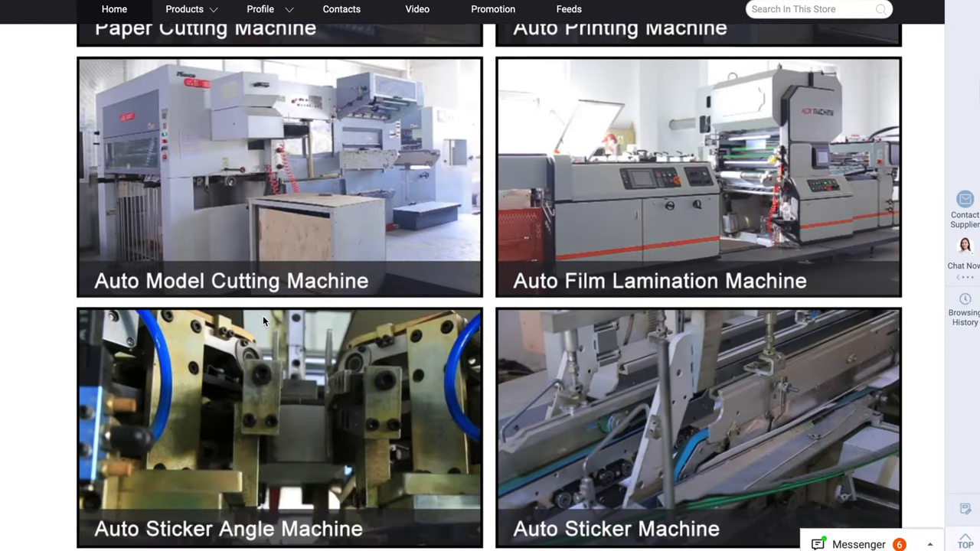
scroll(262, 315, down, 2)
key(Home)
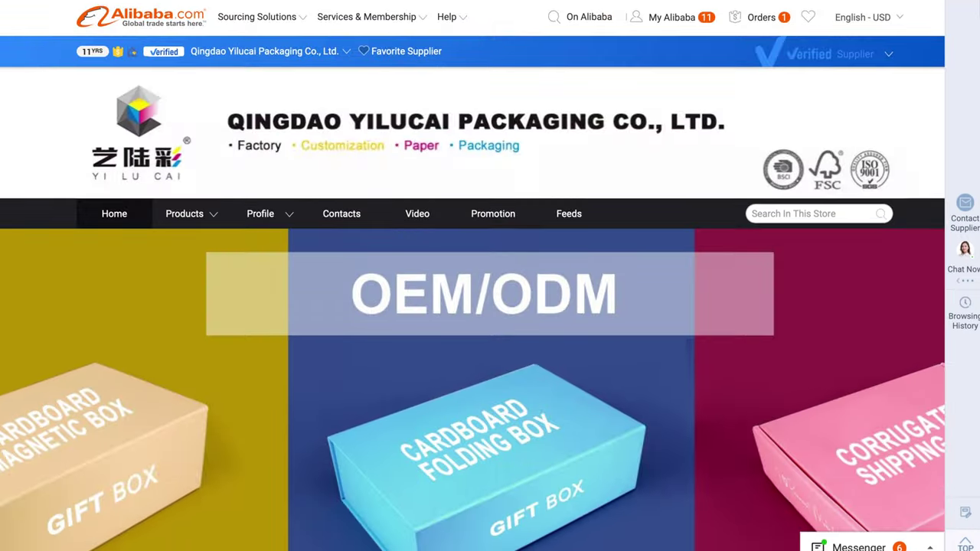
scroll(274, 405, down, 8)
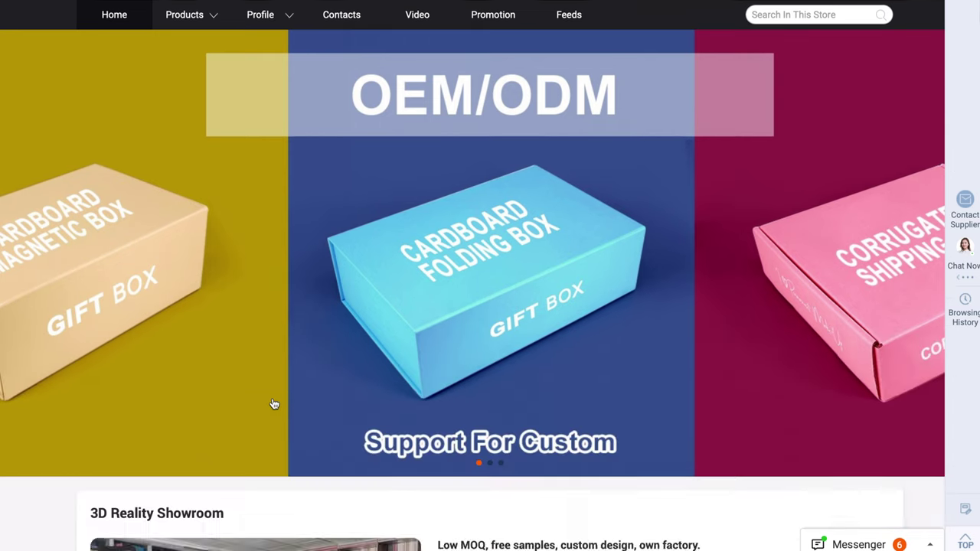
scroll(274, 401, up, 2)
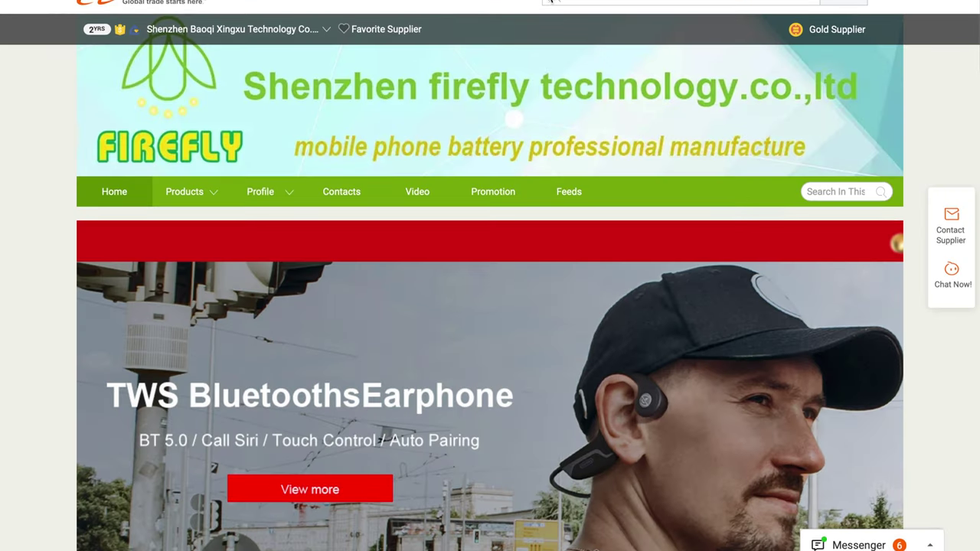
Show popular search suggestions in the top search box, then scroll down to the Top Picks grid
click(586, 2)
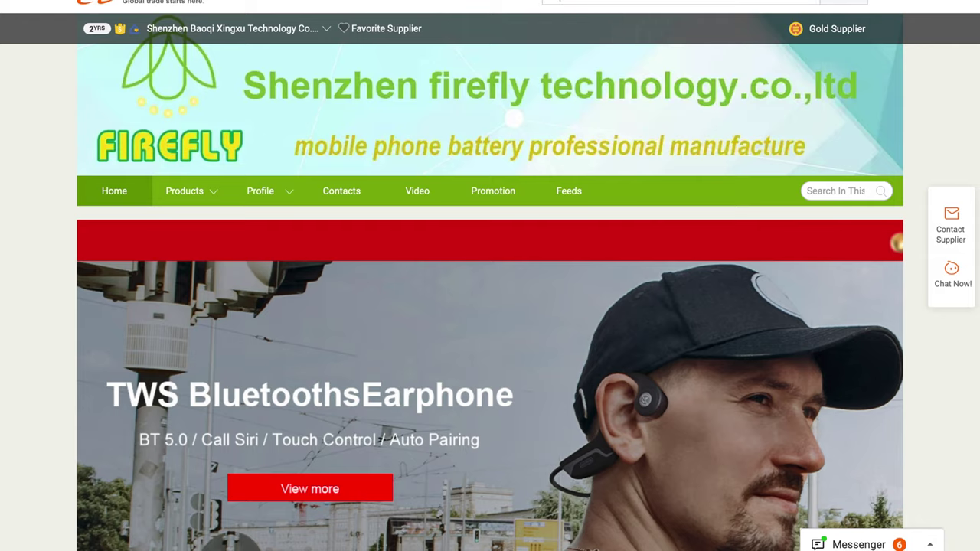
click(681, 2)
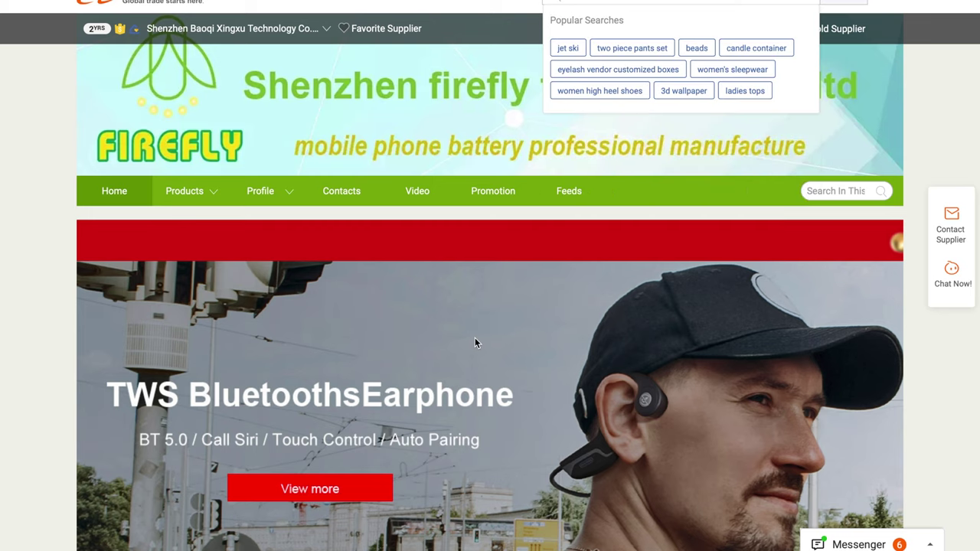
scroll(475, 342, down, 9)
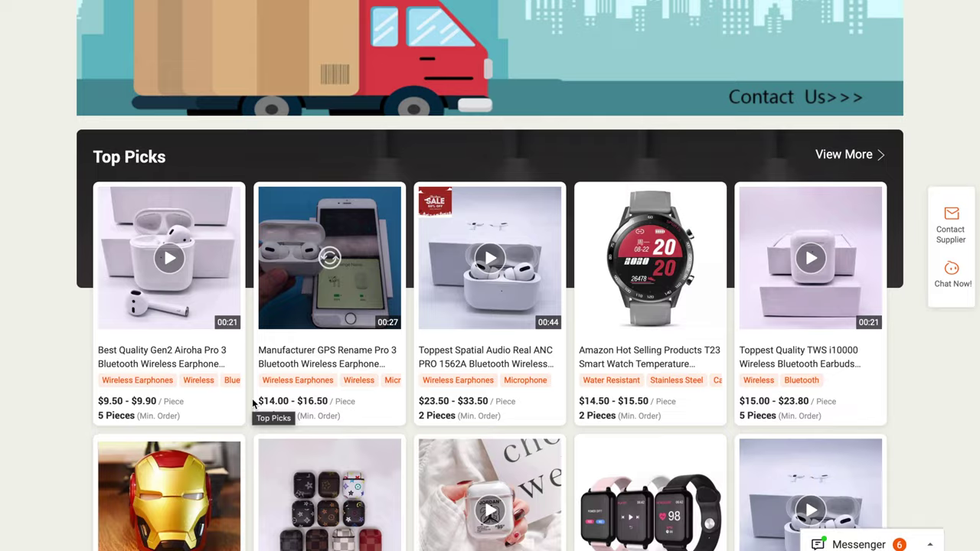
mouse_move(188, 218)
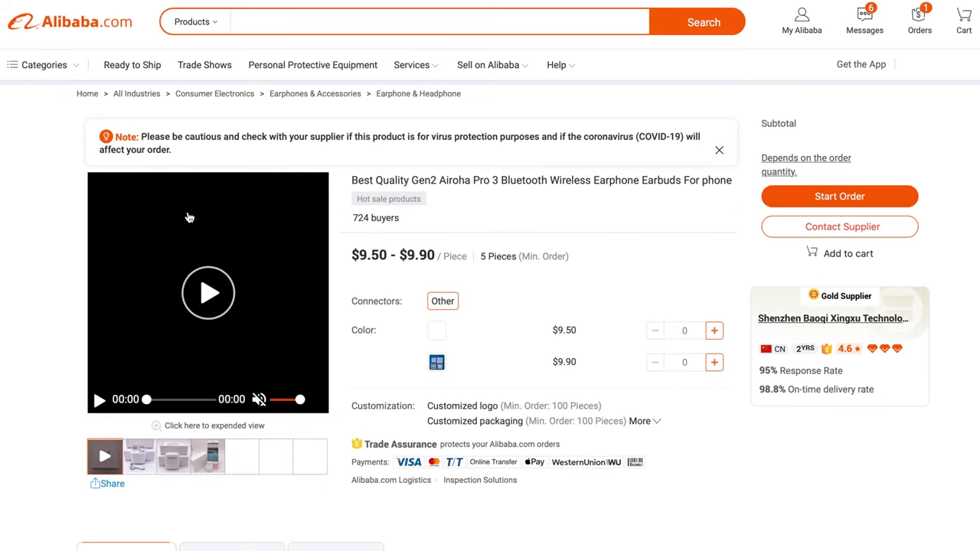
Play the earbuds video and view every product photo of the first Pro 3 listing
click(99, 402)
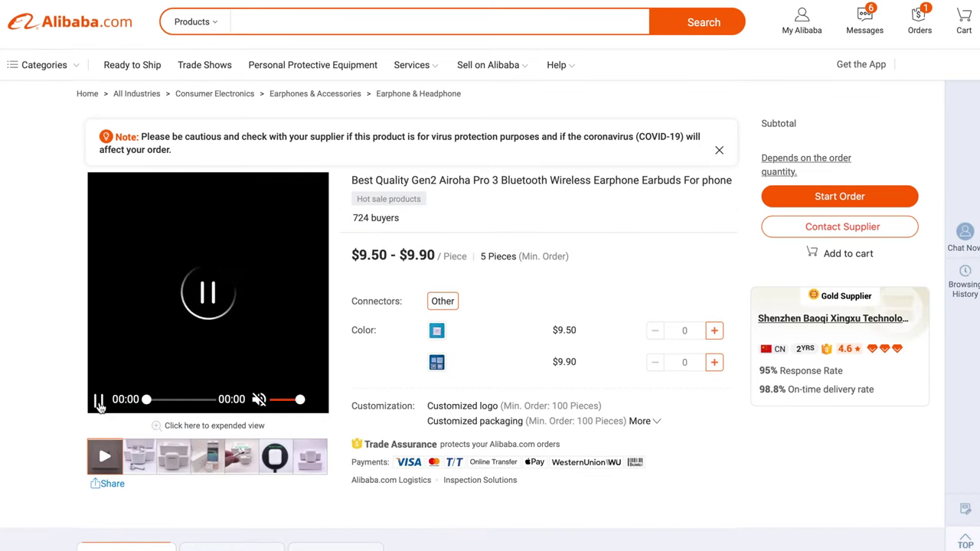
click(140, 464)
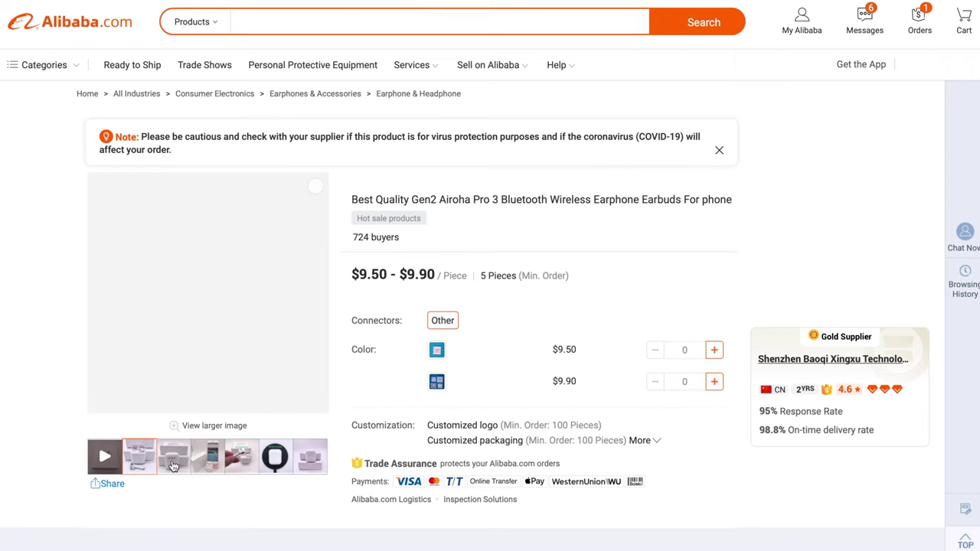
click(173, 460)
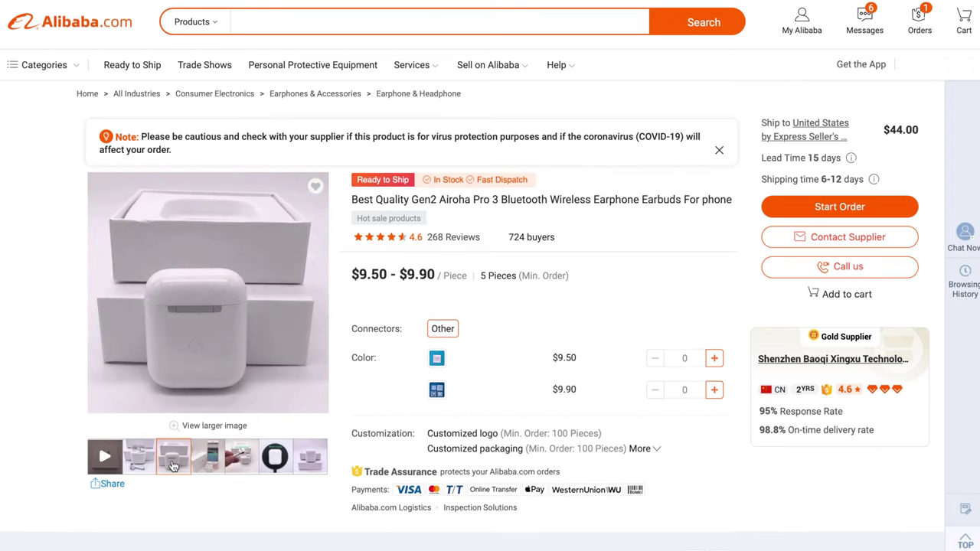
click(215, 462)
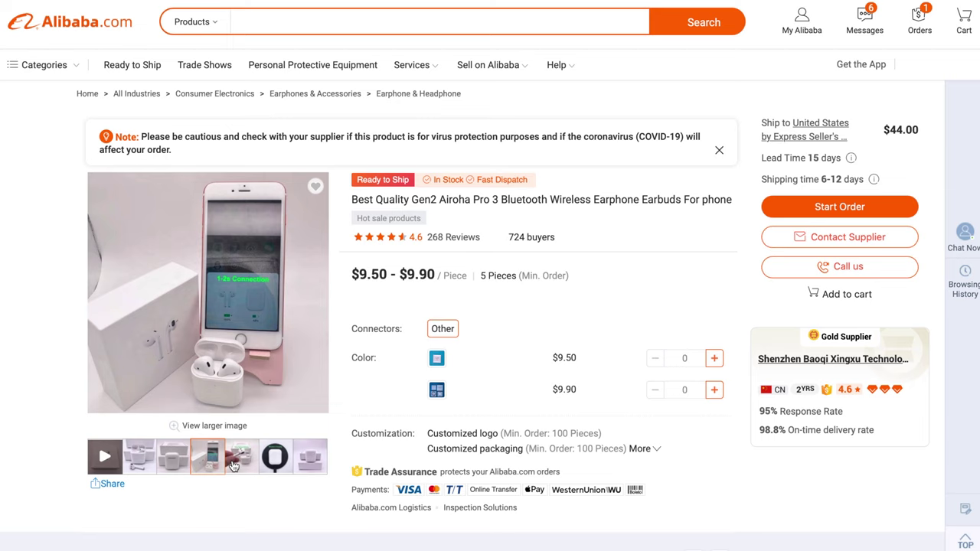
click(233, 467)
click(268, 457)
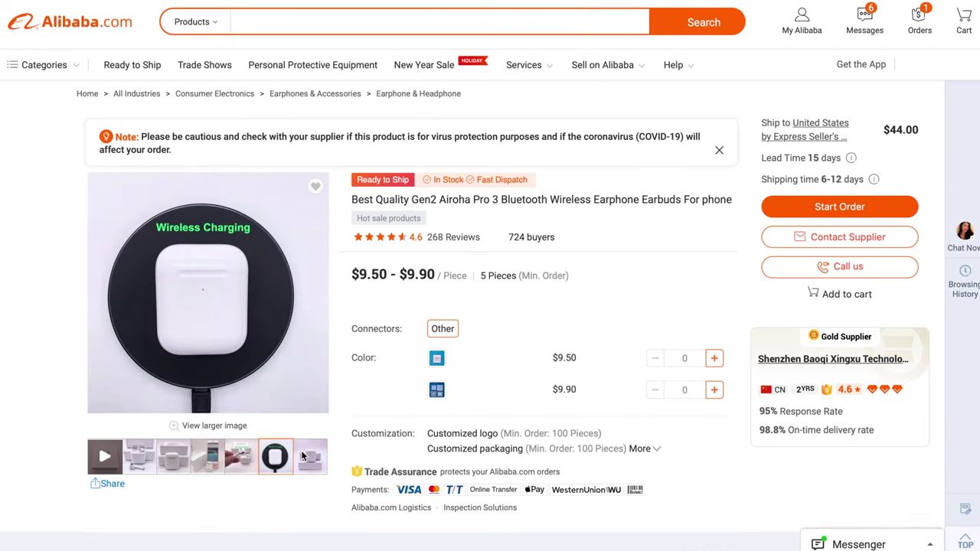
click(300, 457)
View the second earbud listing's phone, box-contents and hand-held photos, then return to the Alibaba.com home page
scroll(467, 448, down, 5)
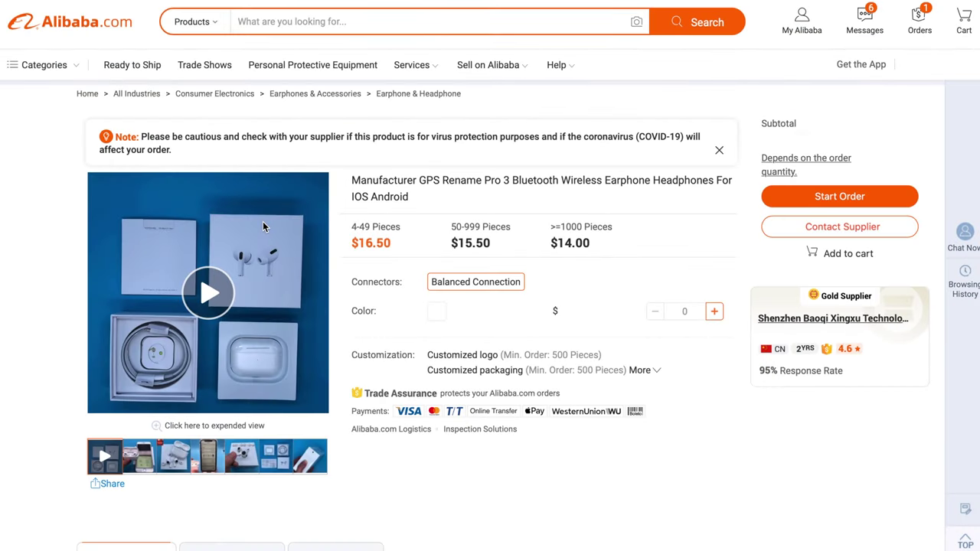
click(211, 457)
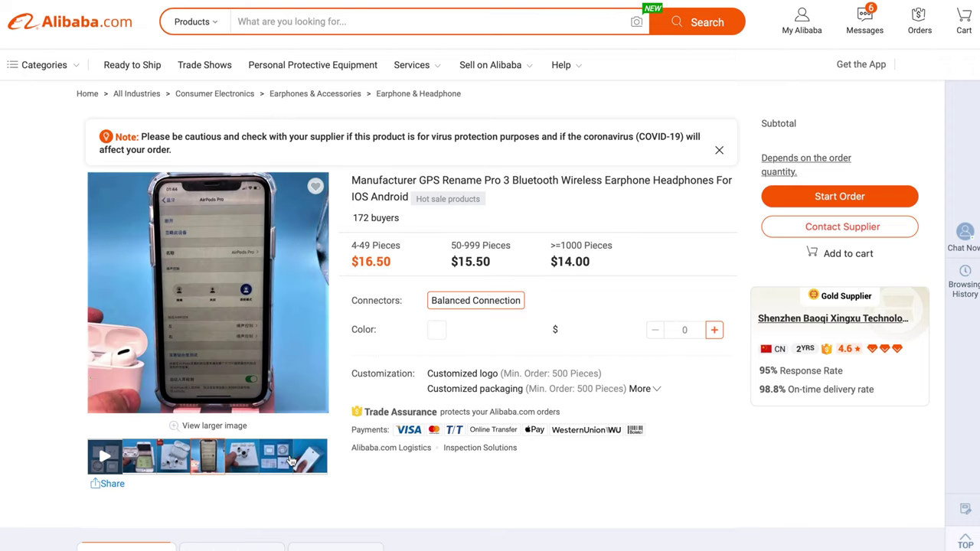
click(290, 461)
click(319, 459)
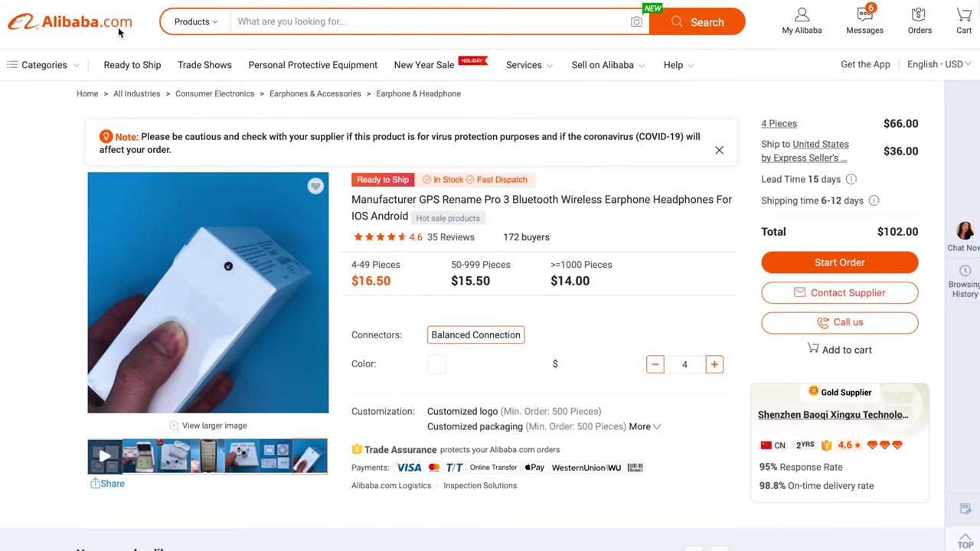
click(118, 27)
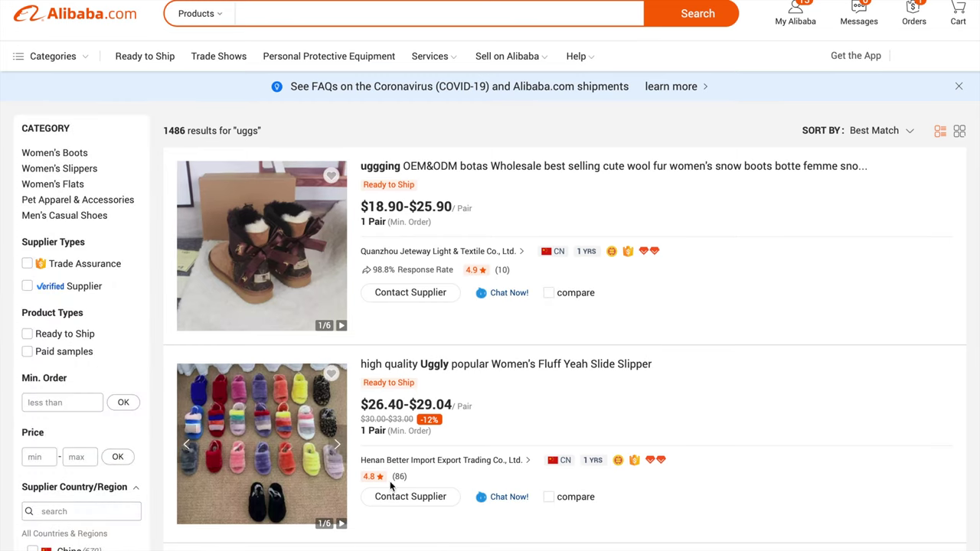
Open the Women's Fluff Yeah Slide Slipper listing and scroll through its price tiers
mouse_move(374, 483)
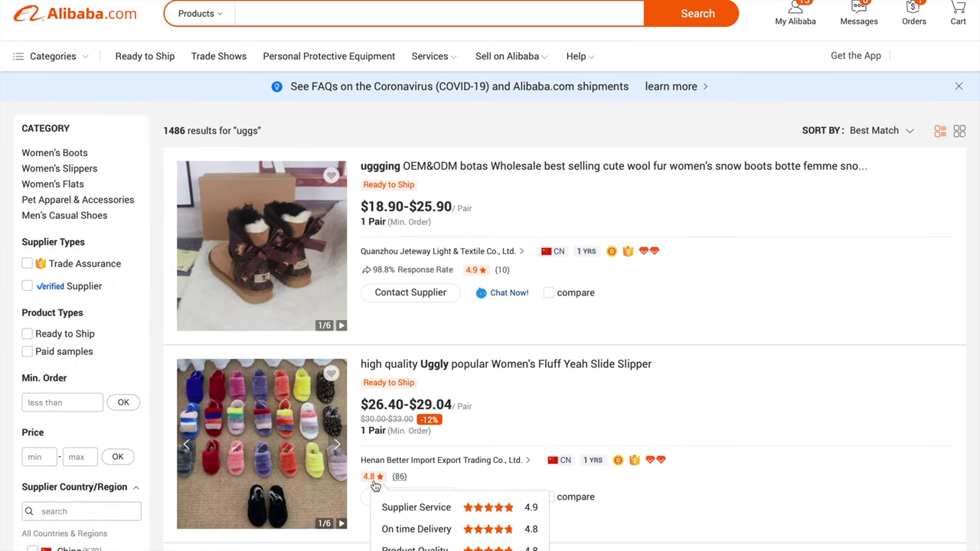
click(260, 484)
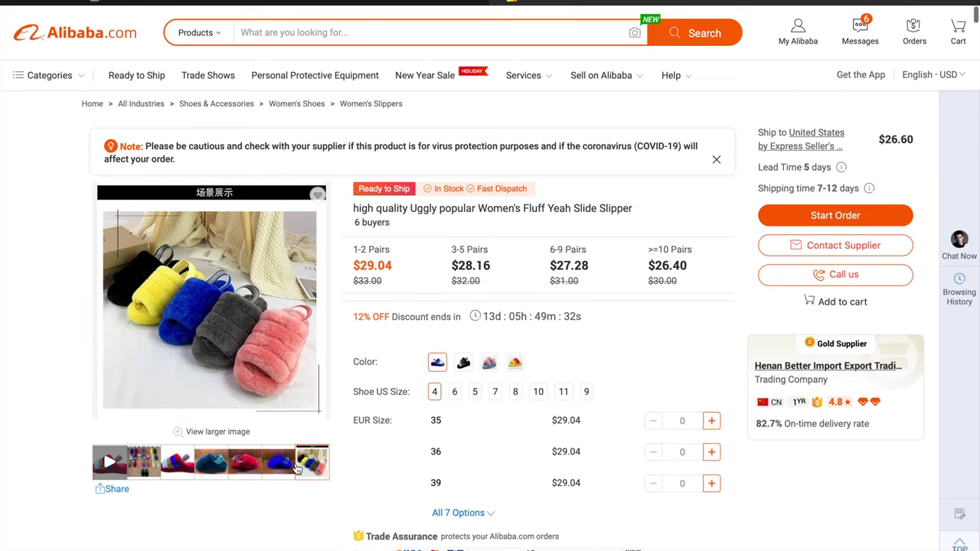
scroll(302, 442, down, 3)
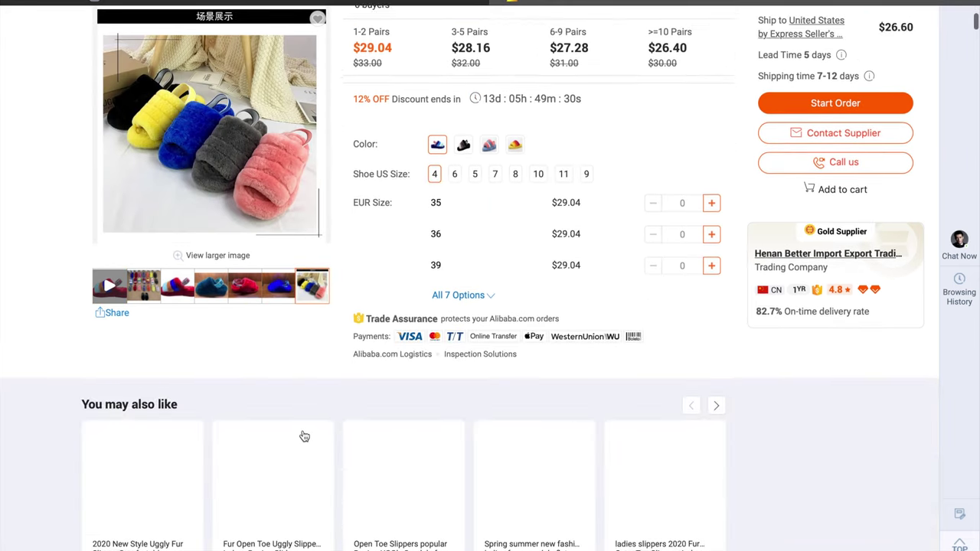
scroll(301, 434, up, 2)
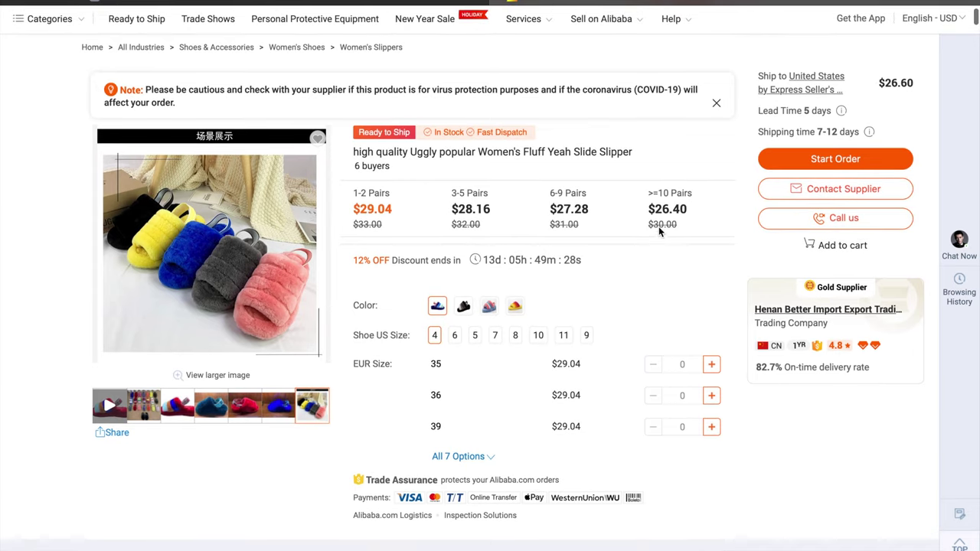
scroll(785, 301, up, 1)
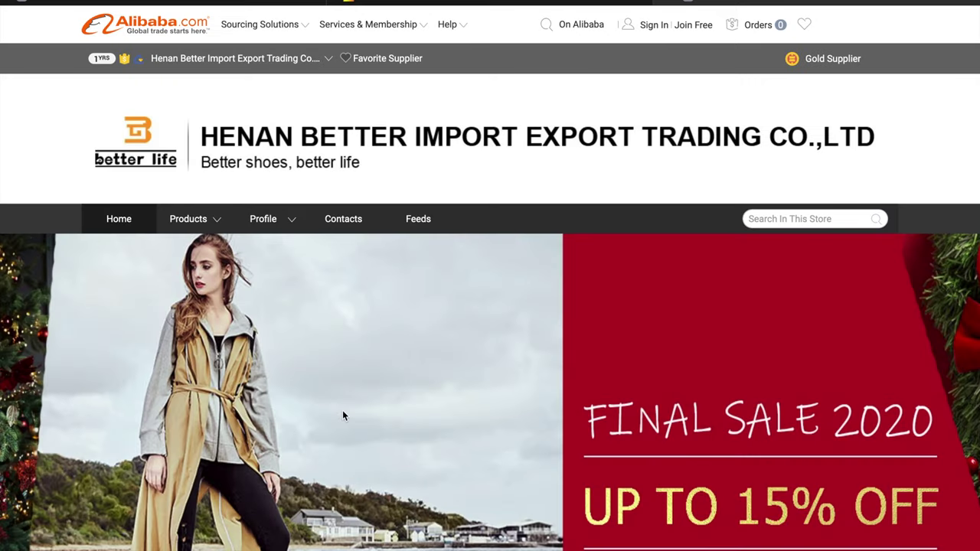
Read the Gold Supplier Learn More page, then return to the Fluff Yeah slipper product tab
mouse_move(809, 60)
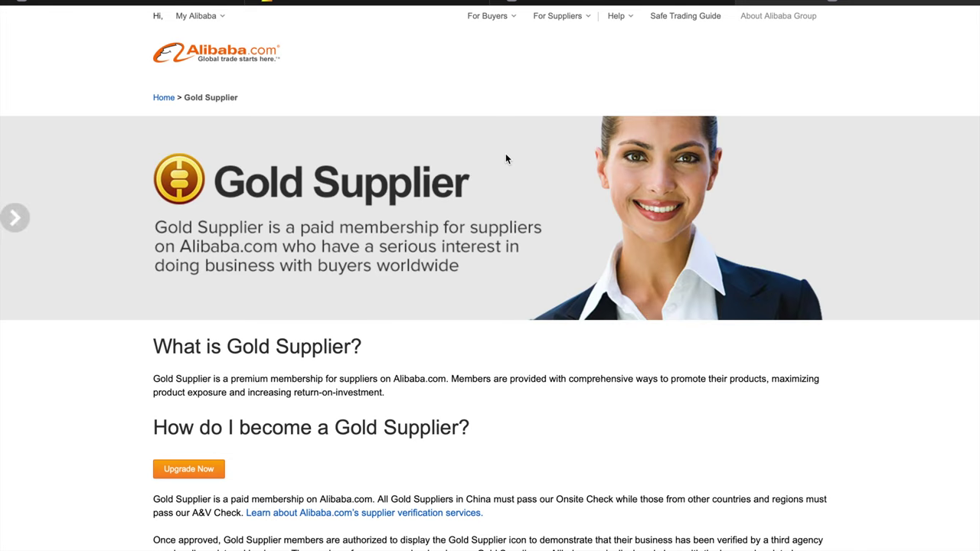
scroll(346, 458, down, 2)
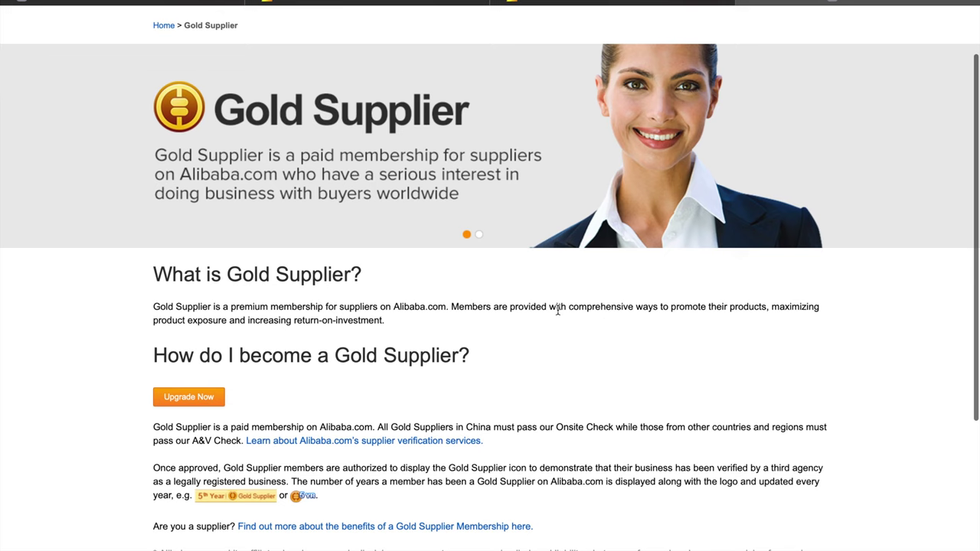
click(410, 2)
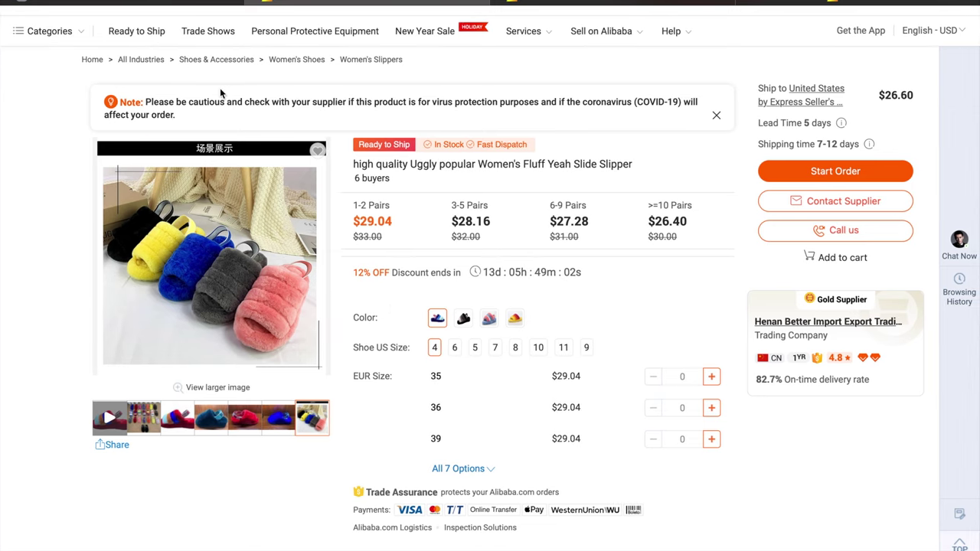
Open the store's product category list and scroll through it
click(48, 30)
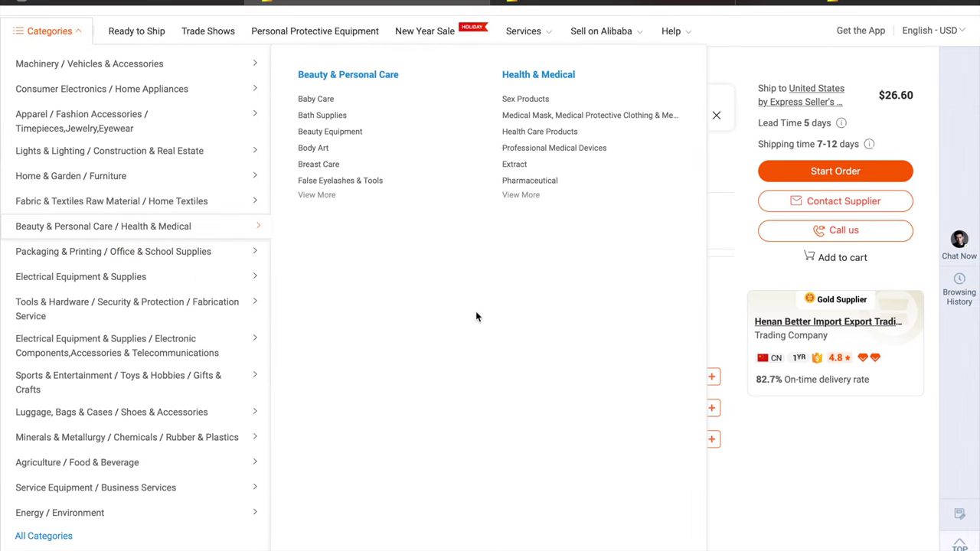
scroll(567, 439, down, 4)
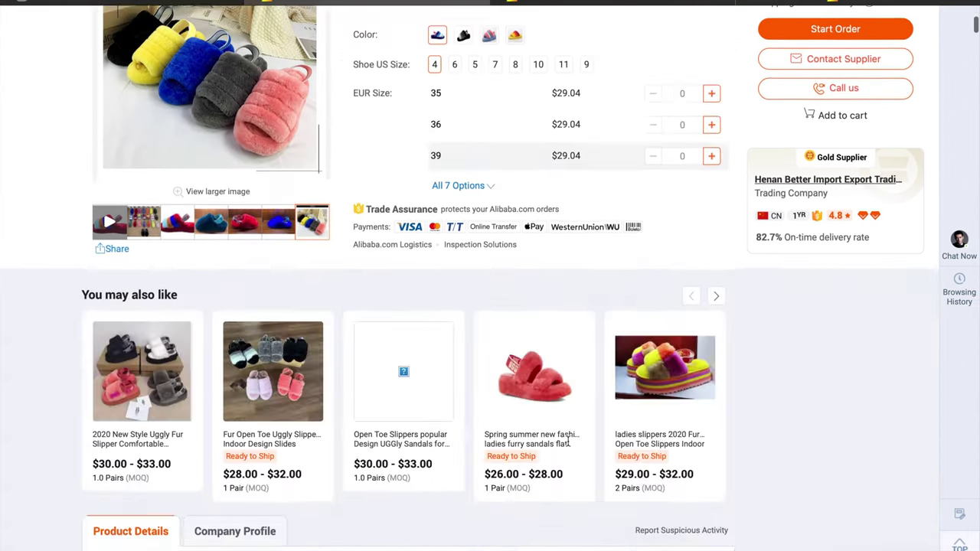
scroll(567, 442, down, 3)
scroll(568, 440, up, 7)
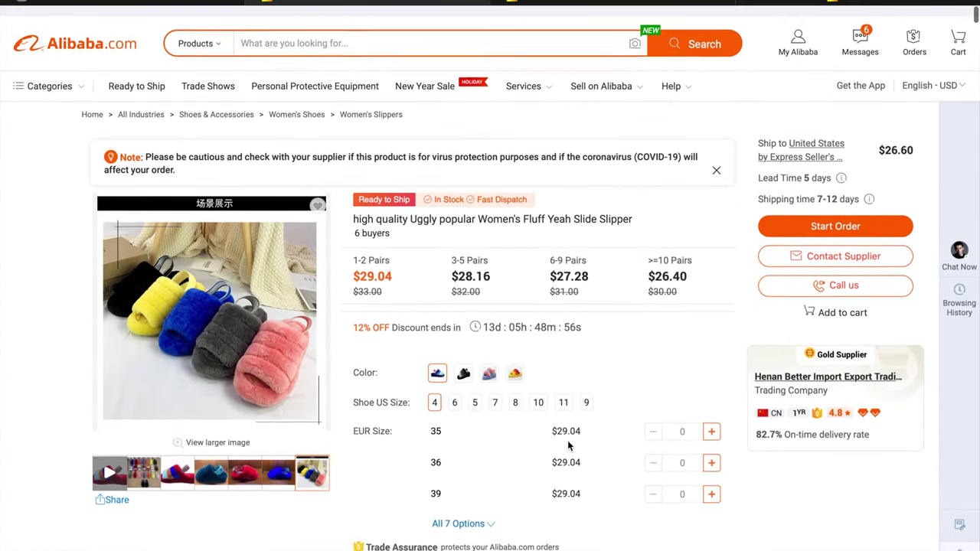
Close the store tab and scroll down through the uggs search results
key(ctrl+w)
scroll(391, 422, down, 3)
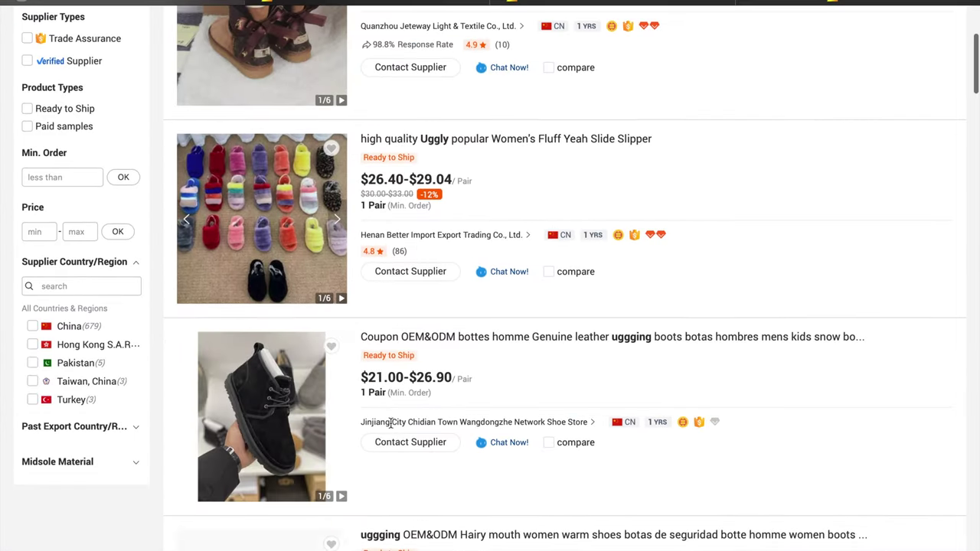
scroll(391, 422, down, 3)
scroll(389, 429, down, 3)
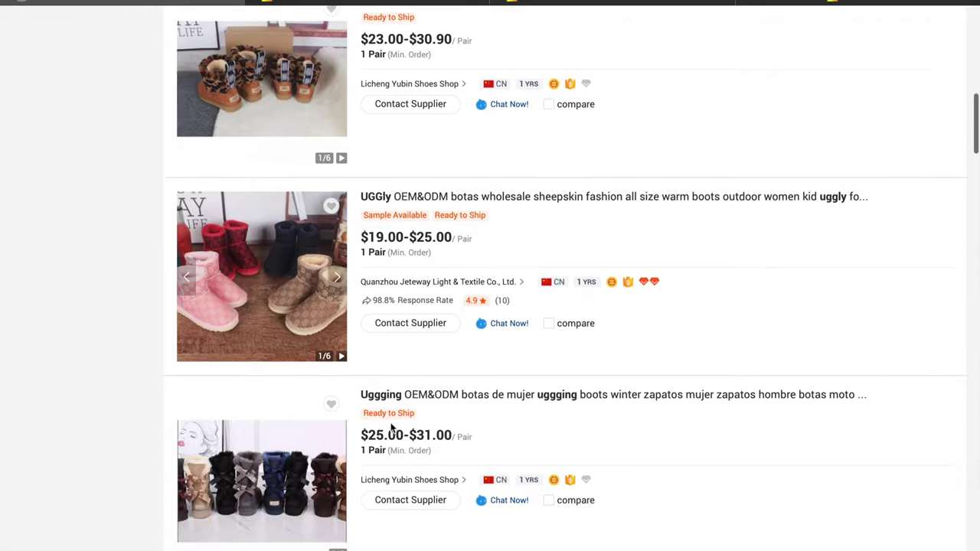
scroll(391, 428, down, 3)
scroll(392, 429, down, 1)
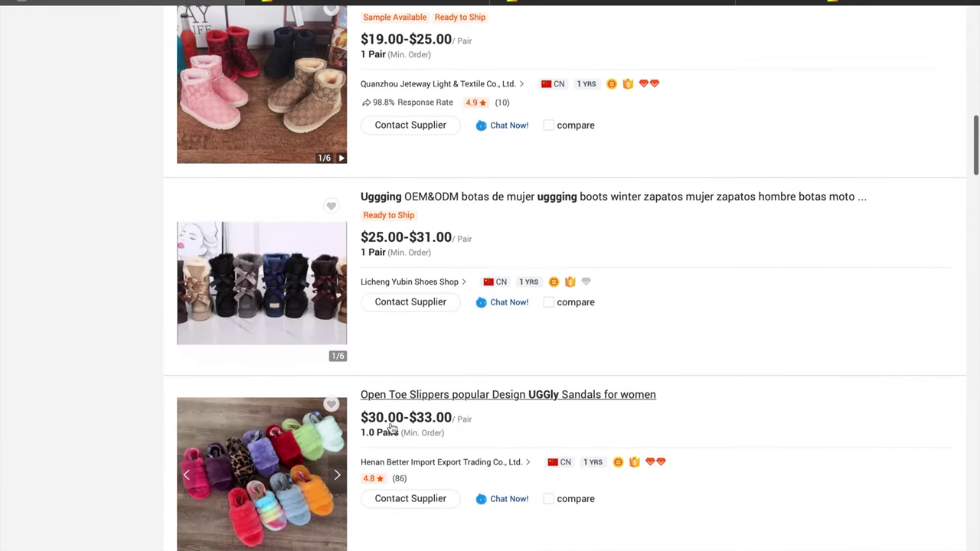
scroll(392, 425, down, 4)
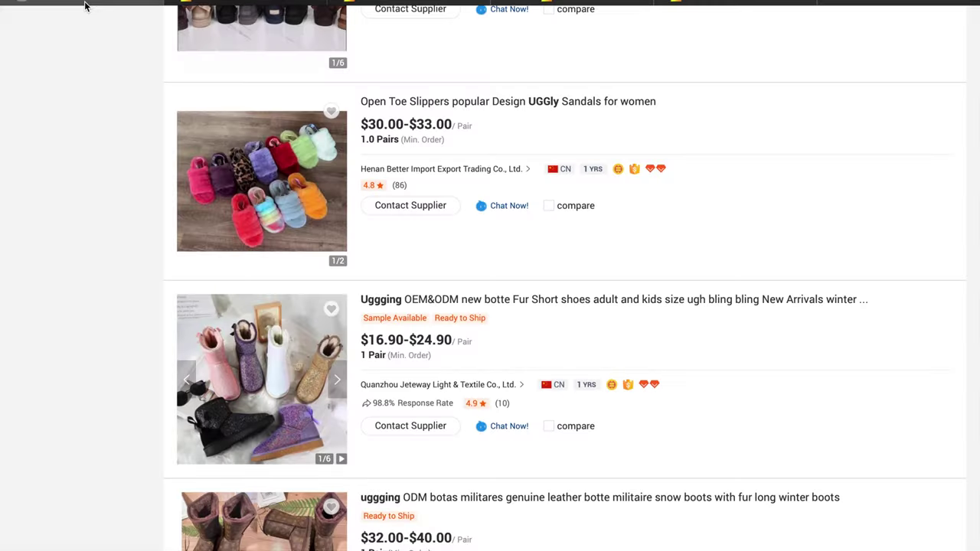
scroll(283, 505, down, 2)
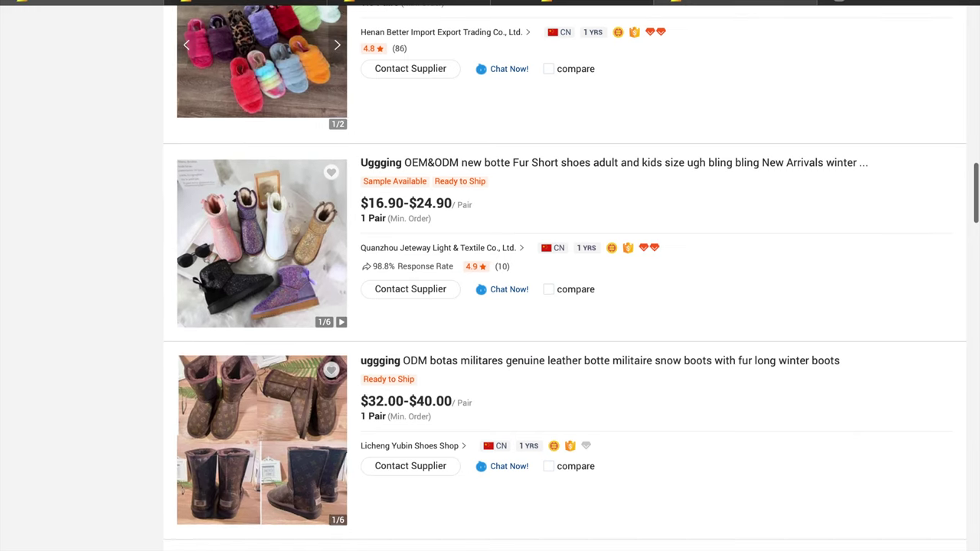
Glance at the Jeteway store and slipper pages, then return to the top of the uggs results
click(869, 10)
scroll(351, 289, down, 12)
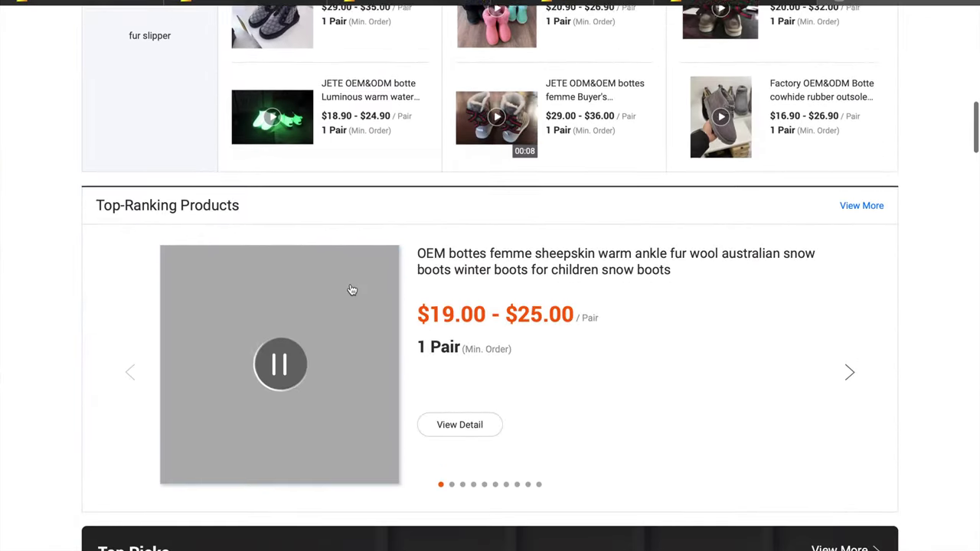
scroll(350, 289, up, 12)
click(167, 9)
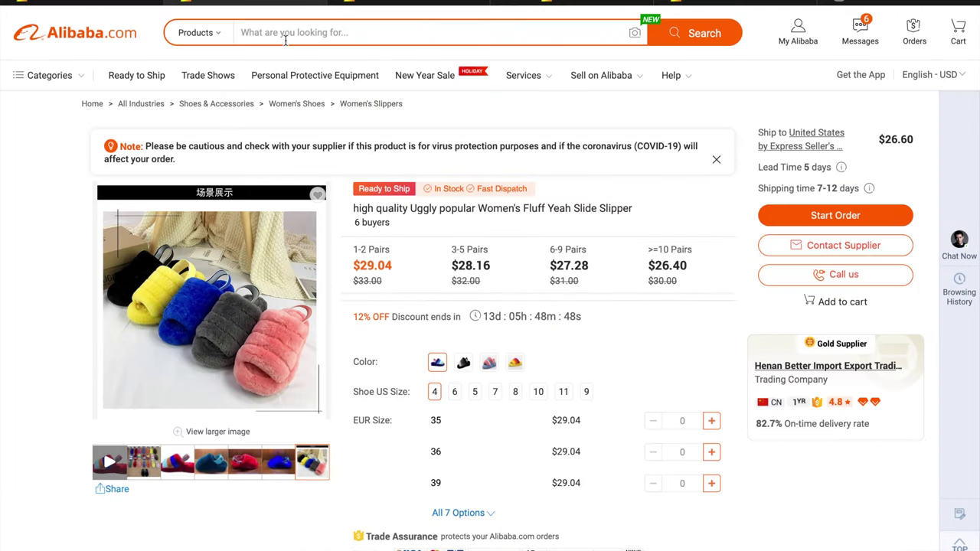
click(128, 3)
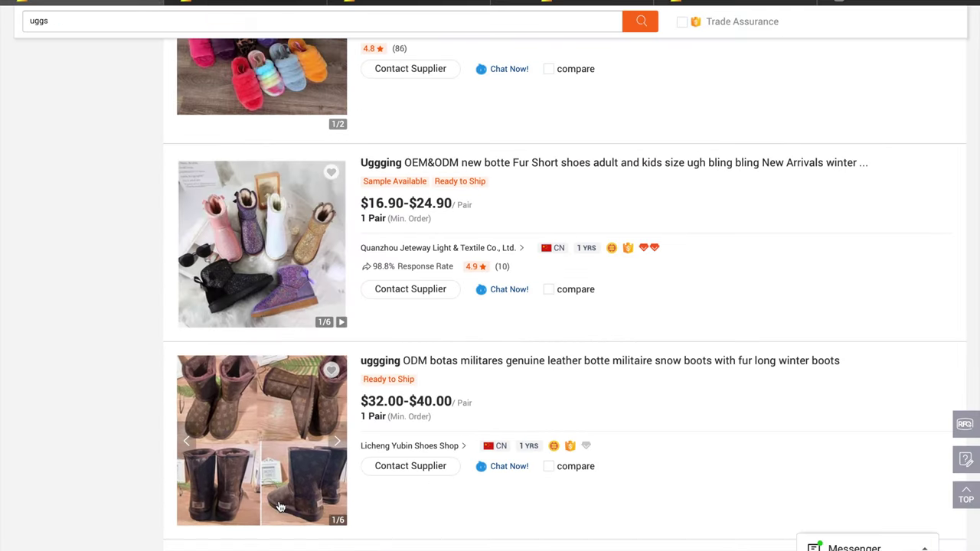
scroll(278, 505, down, 3)
scroll(280, 507, down, 7)
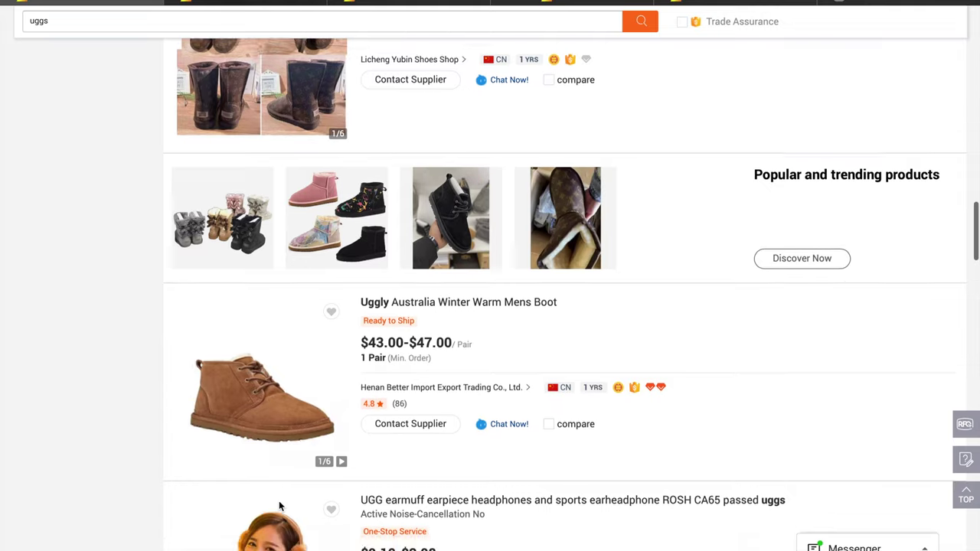
scroll(279, 501, up, 10)
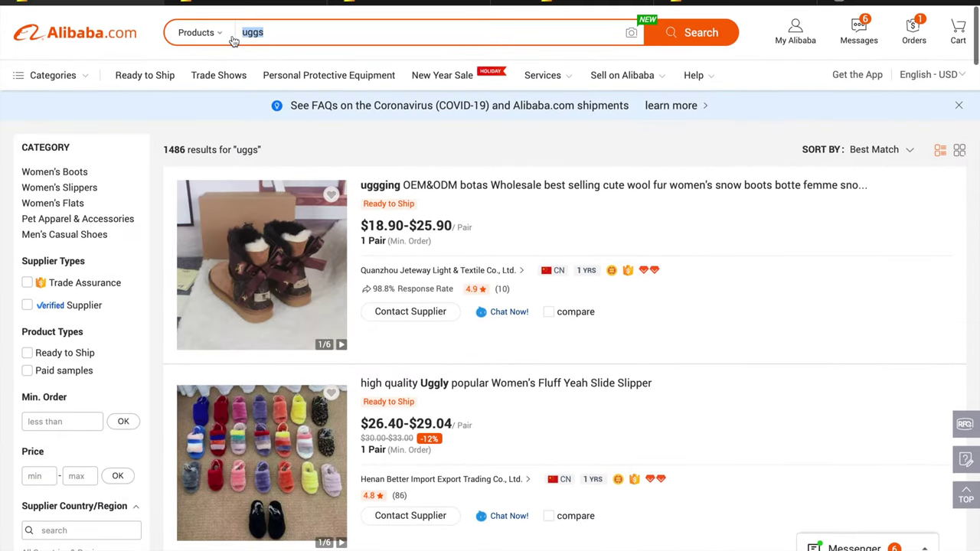
Replace the uggs query with a search for 'makeup lip gloss'
key(BackSpace)
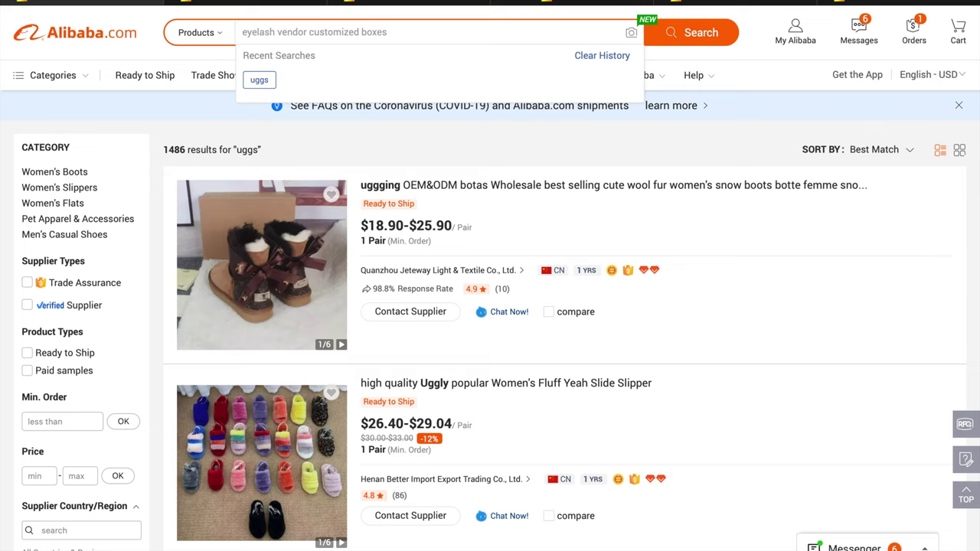
text(makeu)
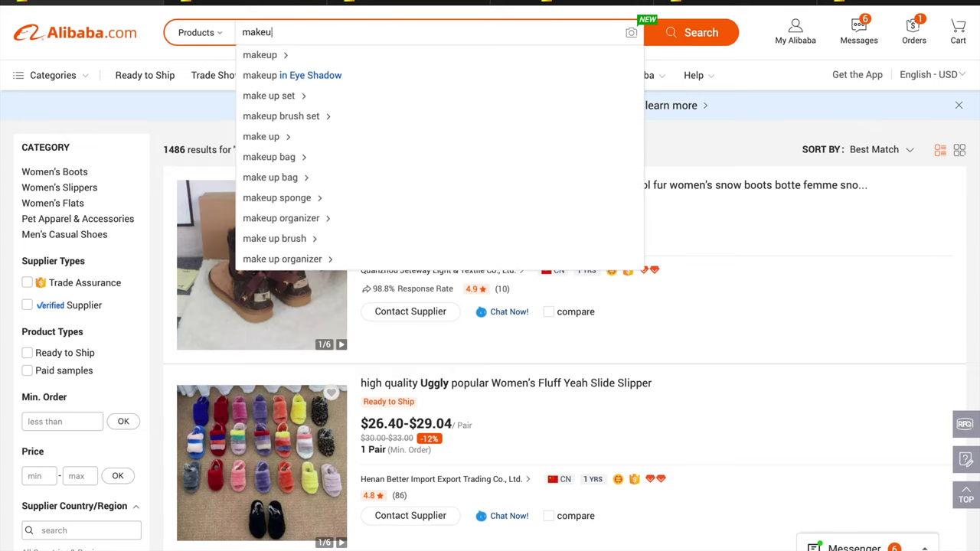
text(p l)
text(i)
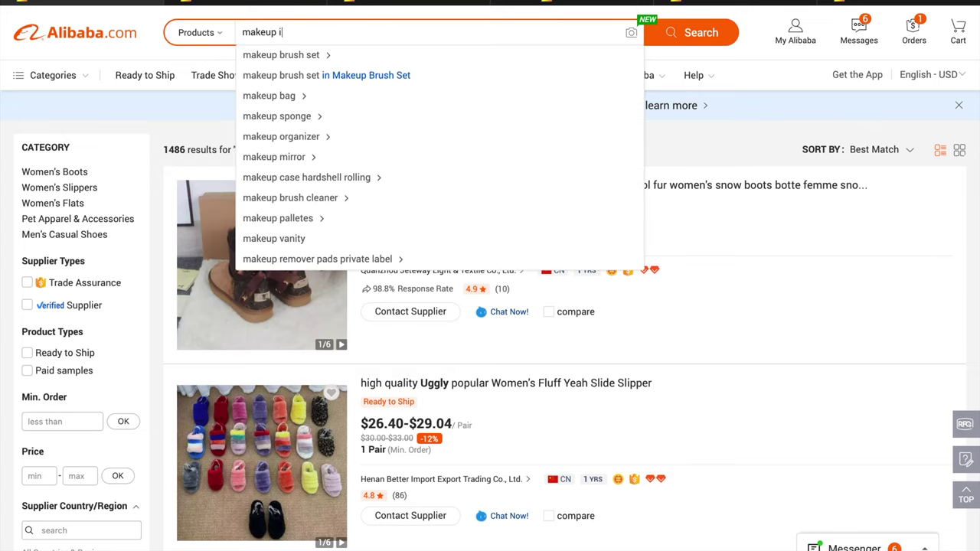
key(BackSpace)
text(li)
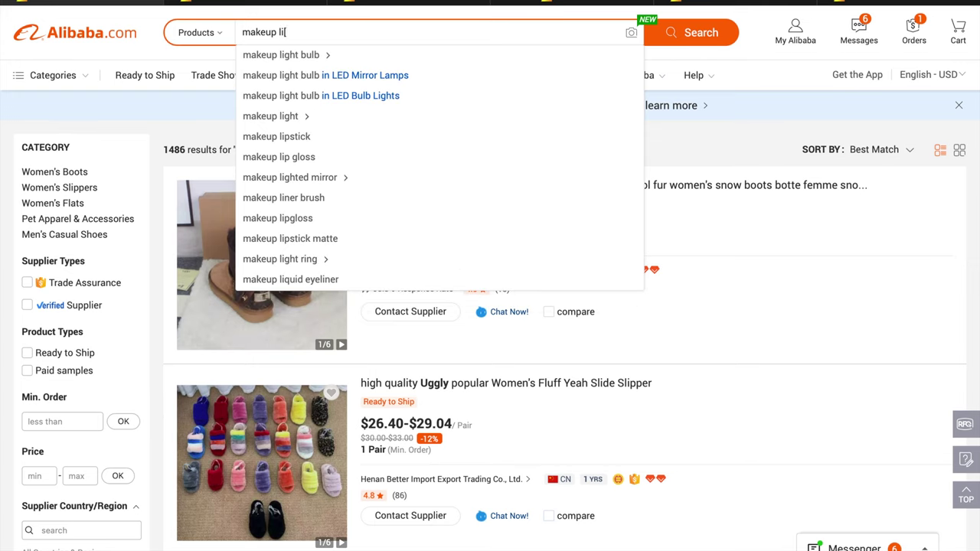
text(p gloss)
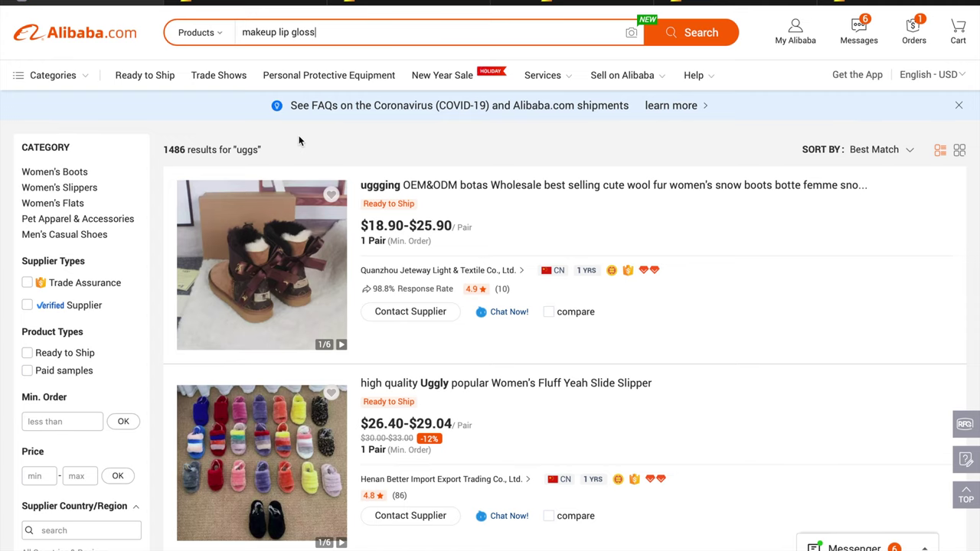
key(Return)
Scroll through the lip gloss supplier listings, then jump back to the top of the results
scroll(247, 512, down, 2)
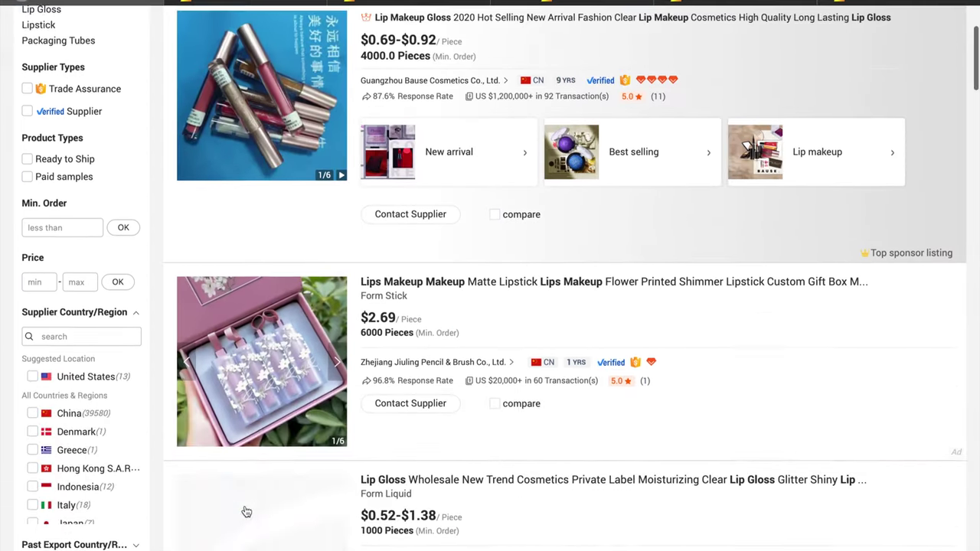
scroll(247, 511, down, 4)
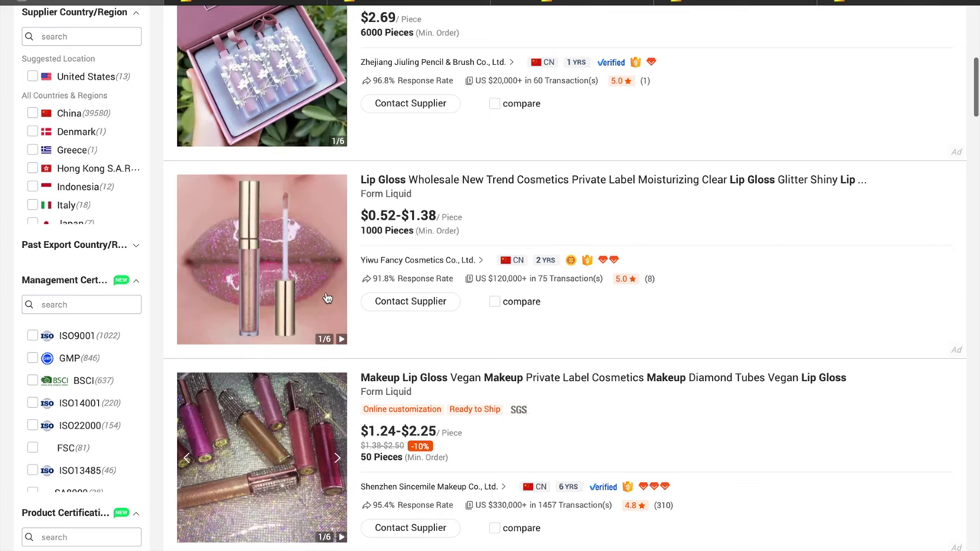
mouse_move(480, 280)
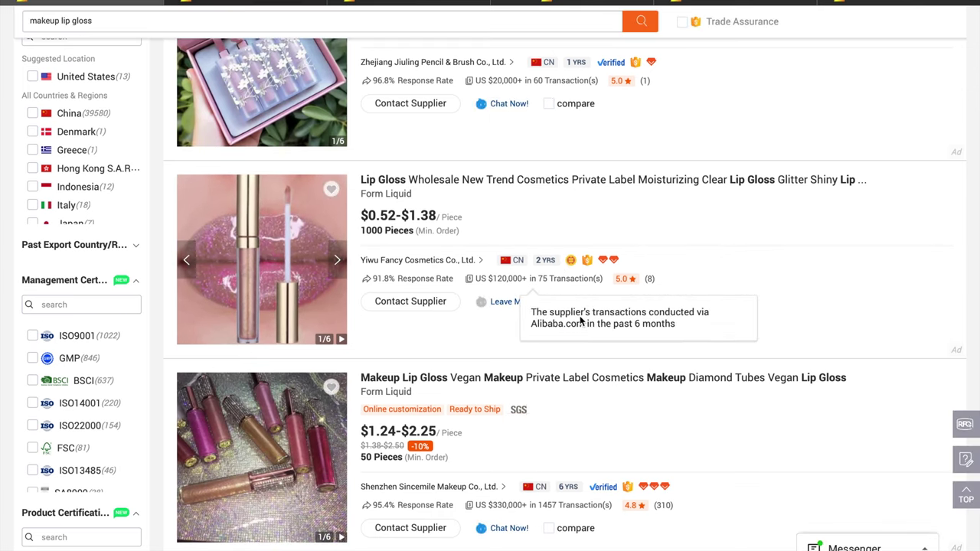
scroll(449, 444, down, 1)
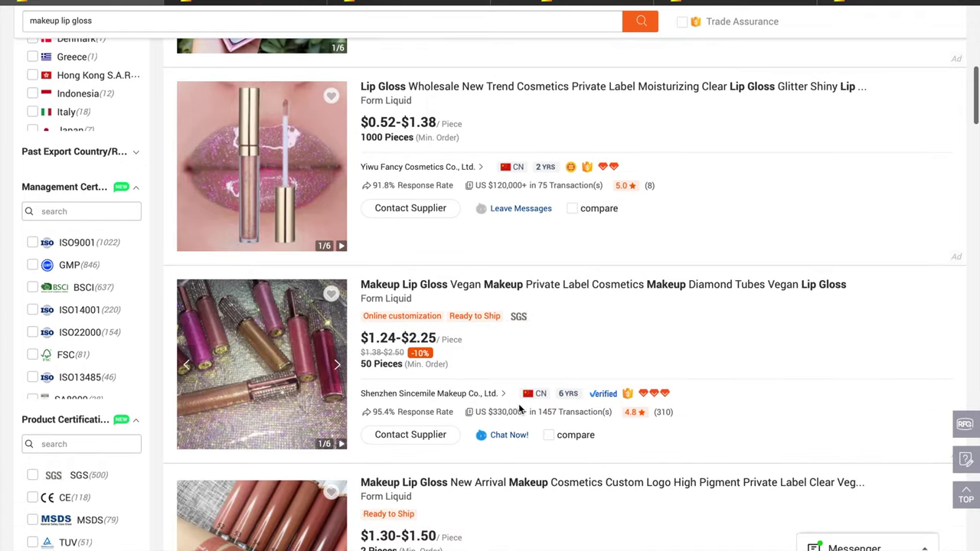
scroll(533, 468, down, 2)
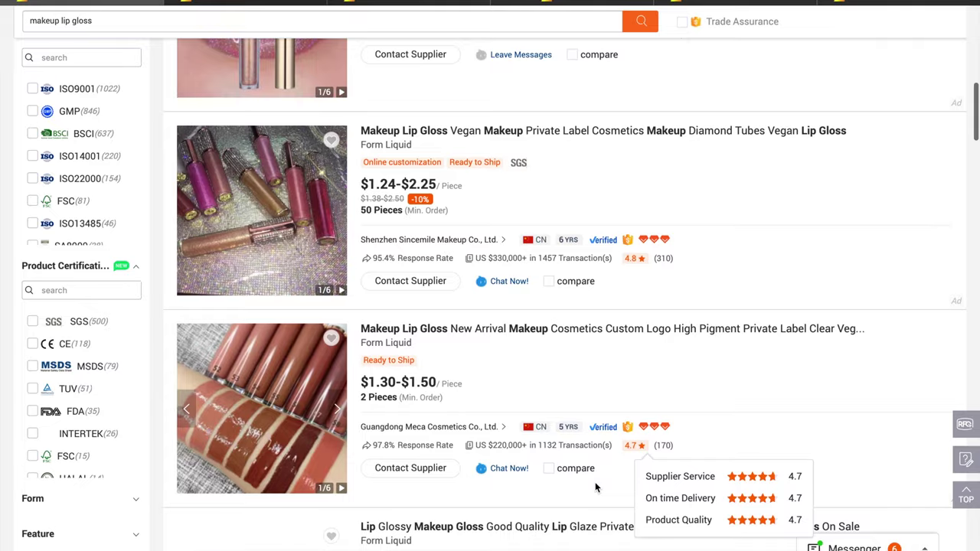
scroll(595, 481, down, 2)
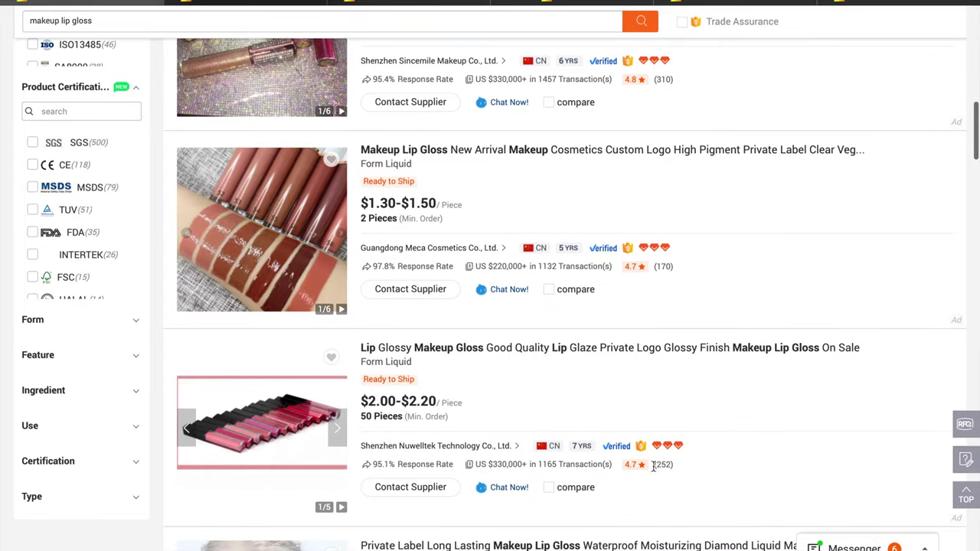
scroll(684, 466, down, 3)
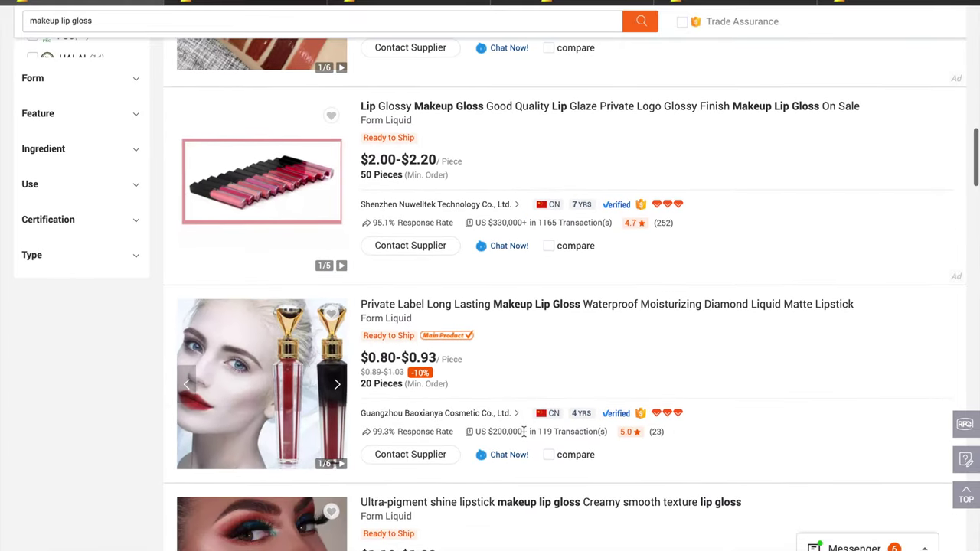
scroll(659, 437, down, 3)
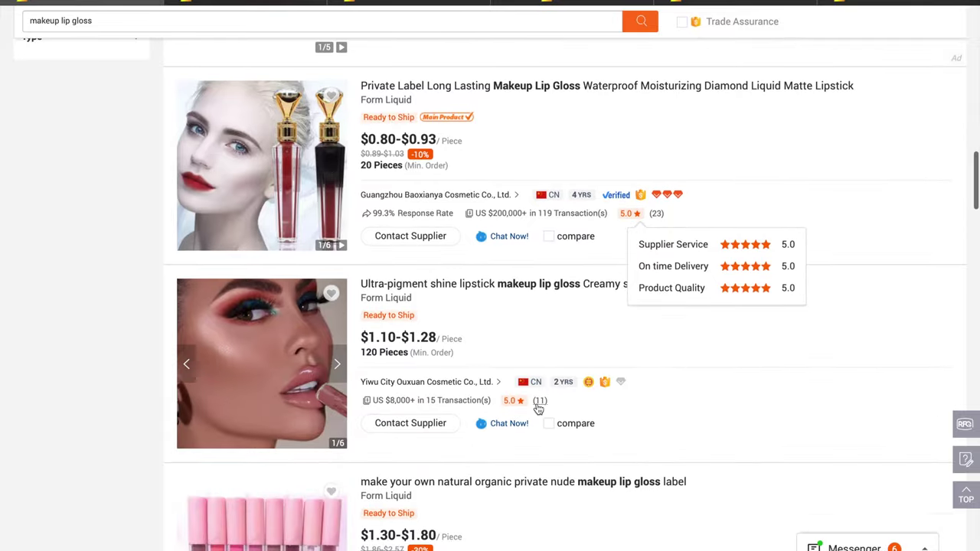
scroll(601, 484, down, 3)
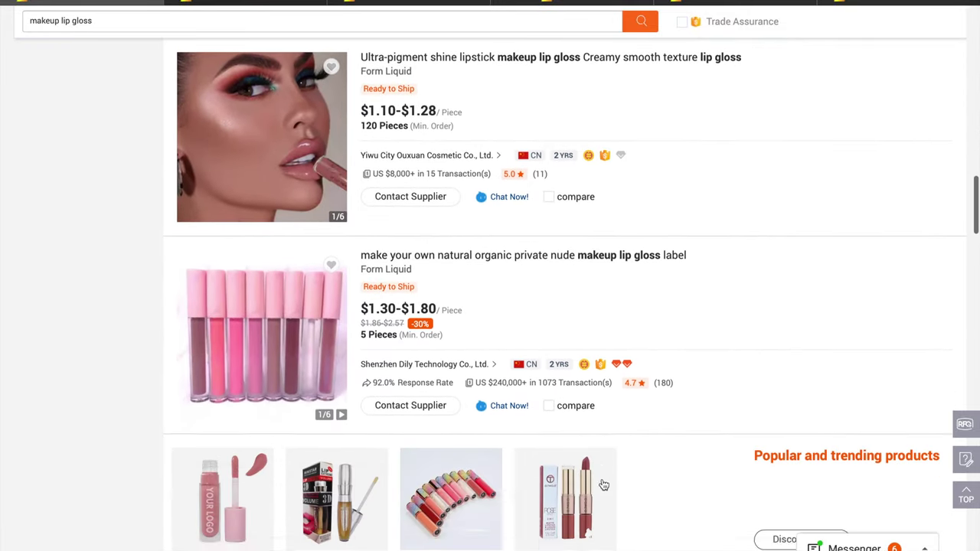
scroll(604, 485, down, 3)
scroll(602, 481, down, 2)
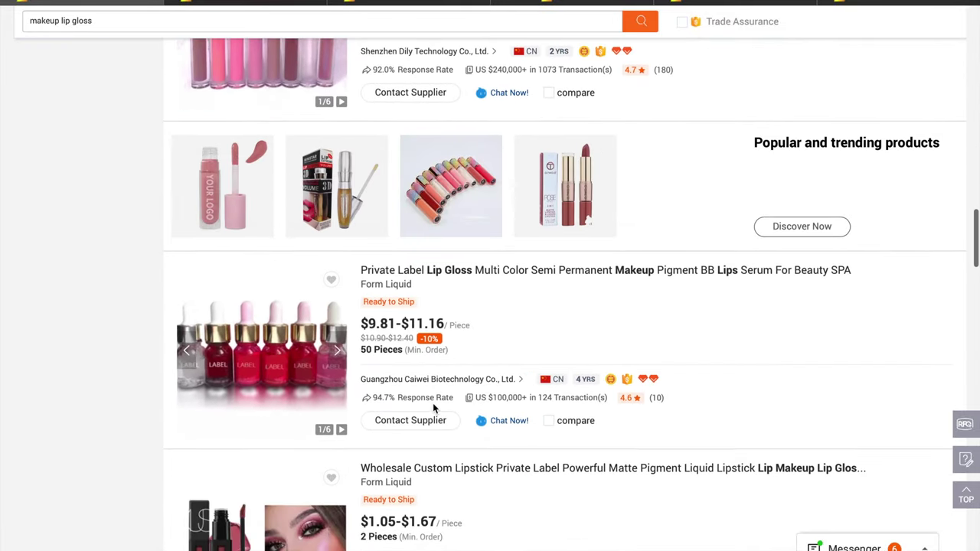
mouse_move(433, 403)
scroll(528, 510, down, 2)
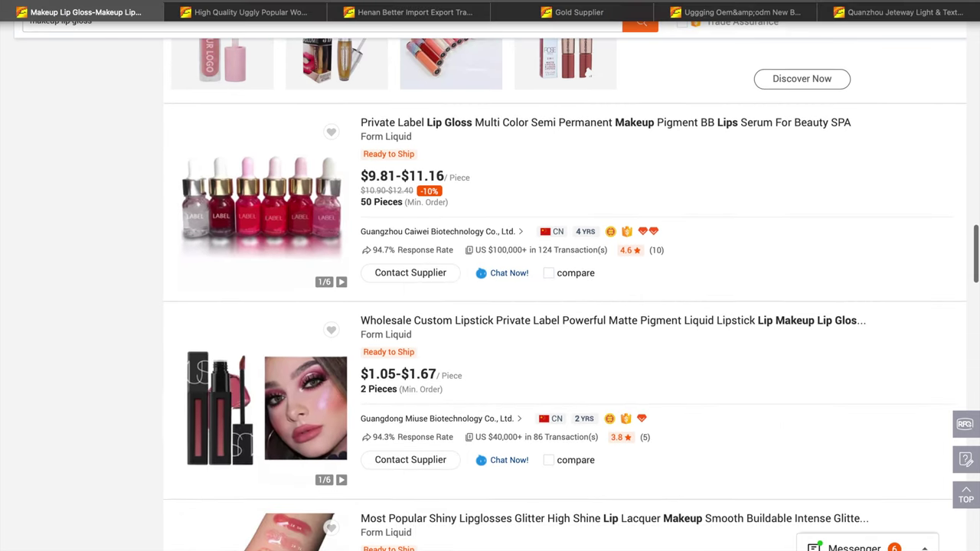
key(Home)
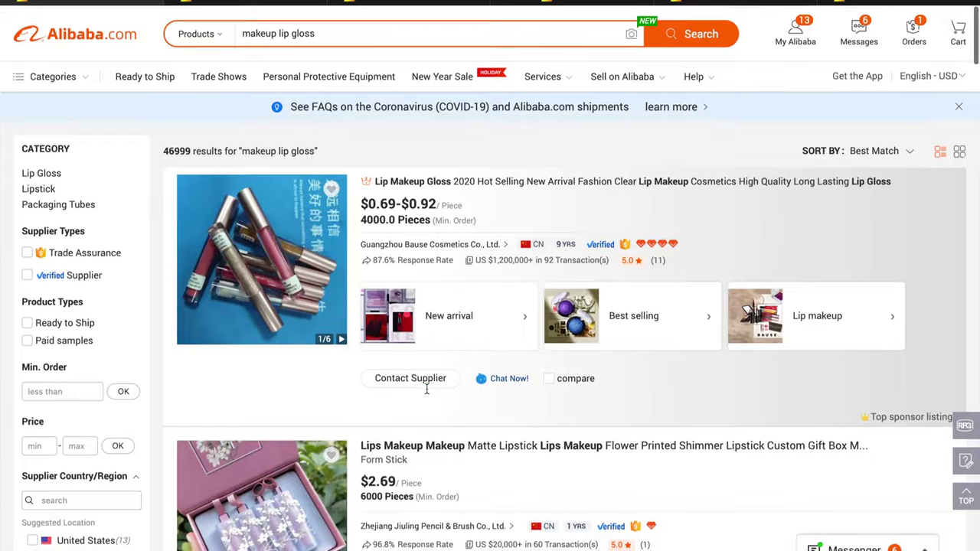